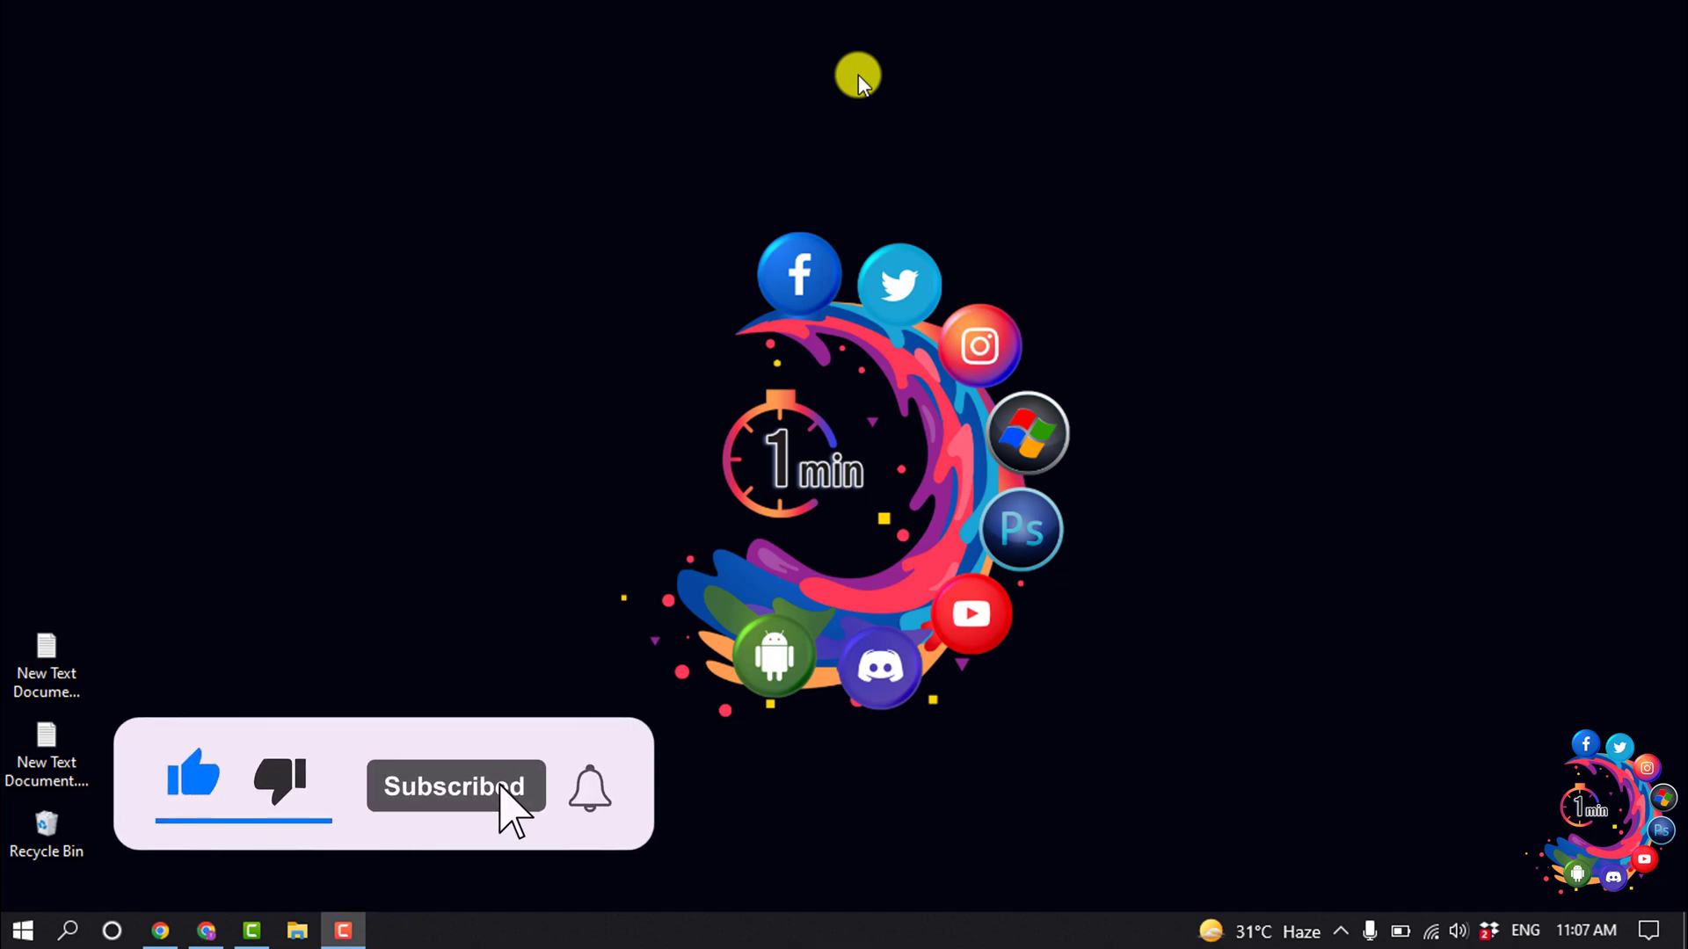
Step: Bring the Chrome window with the Shopify store admin Home page to the front
{"action": "left_click", "coordinate": [205, 932]}
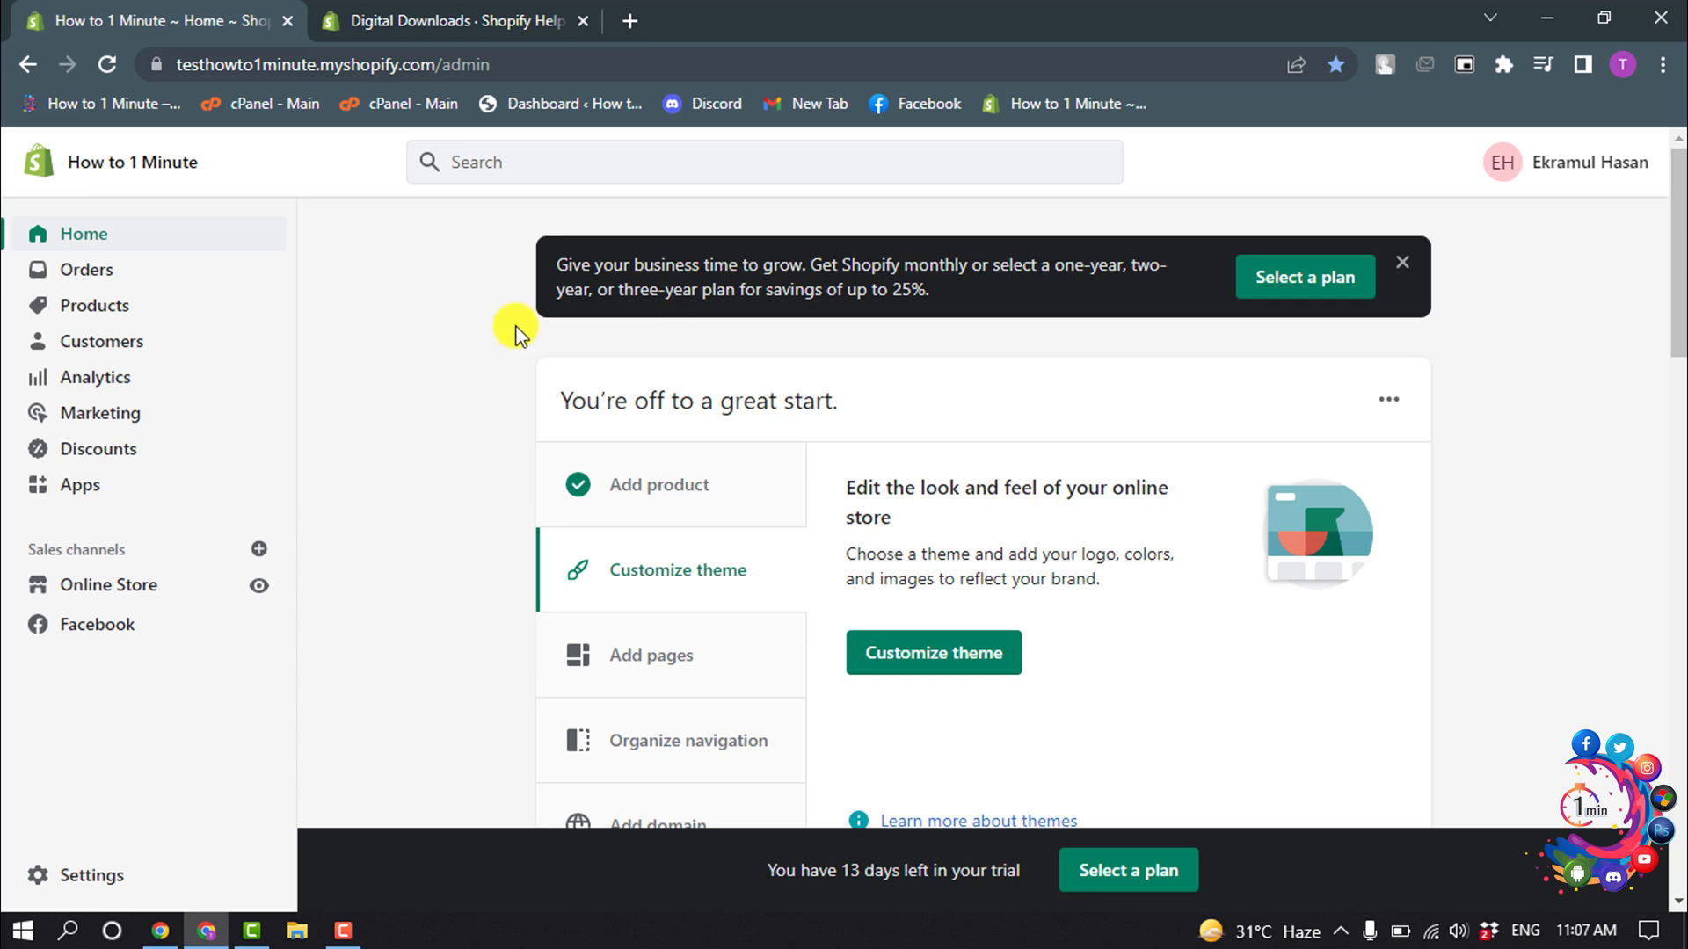
Step: Go to Products and start a new product with Add product
{"action": "left_click", "coordinate": [114, 315]}
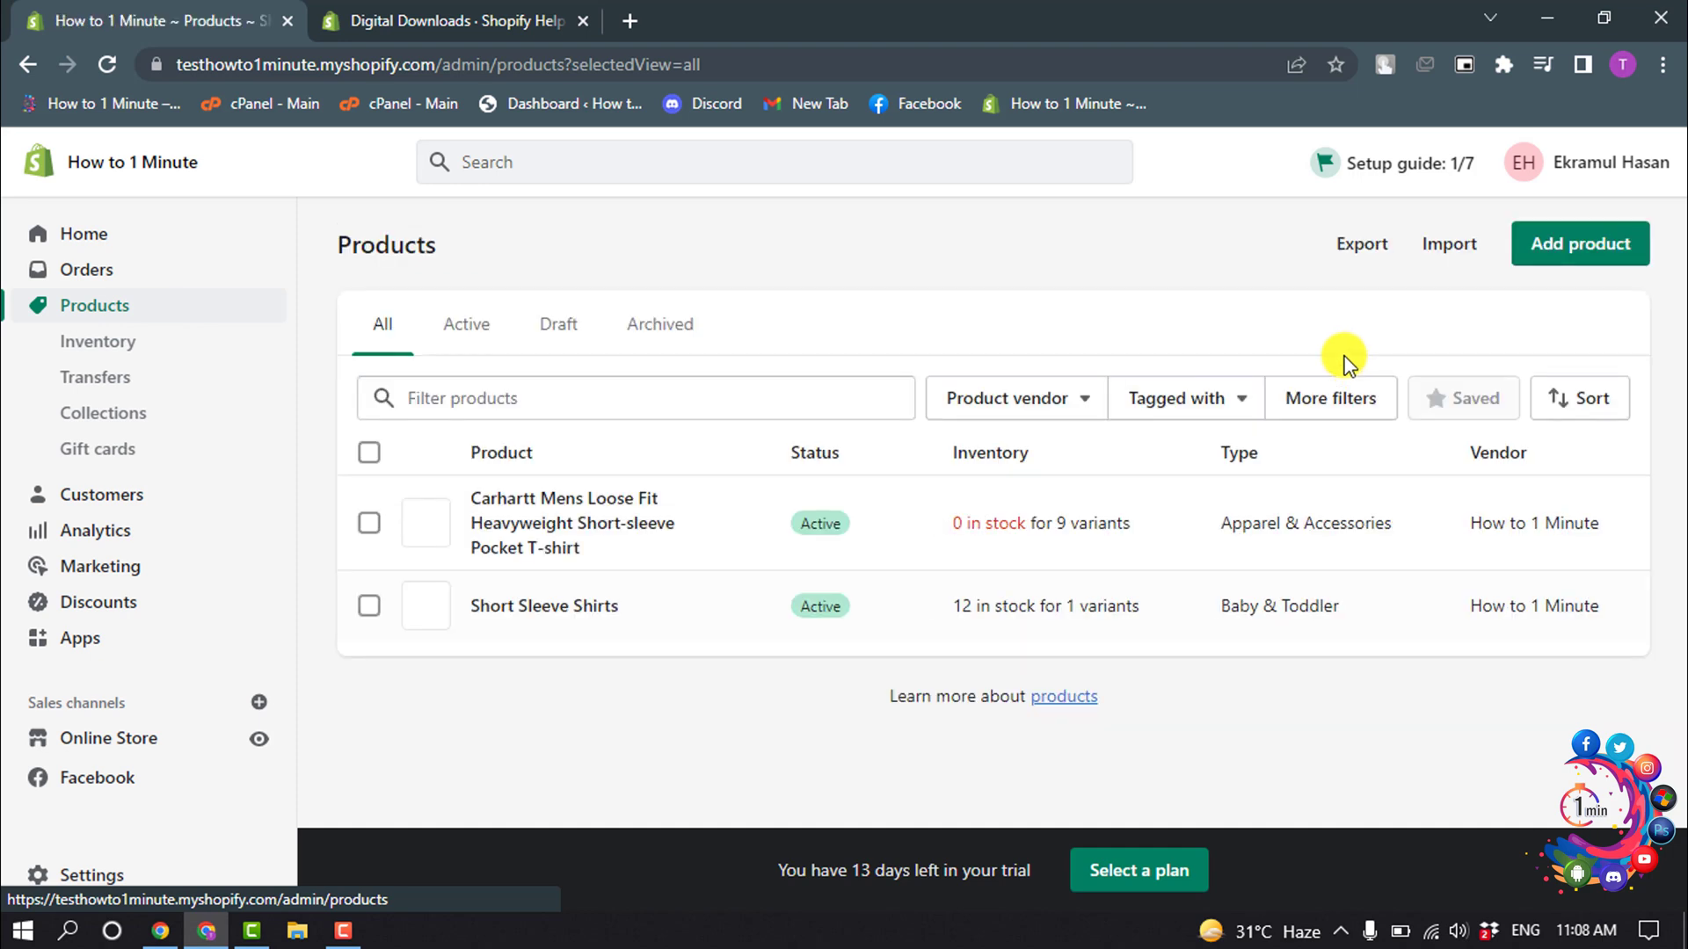
{"action": "left_click", "coordinate": [1569, 247]}
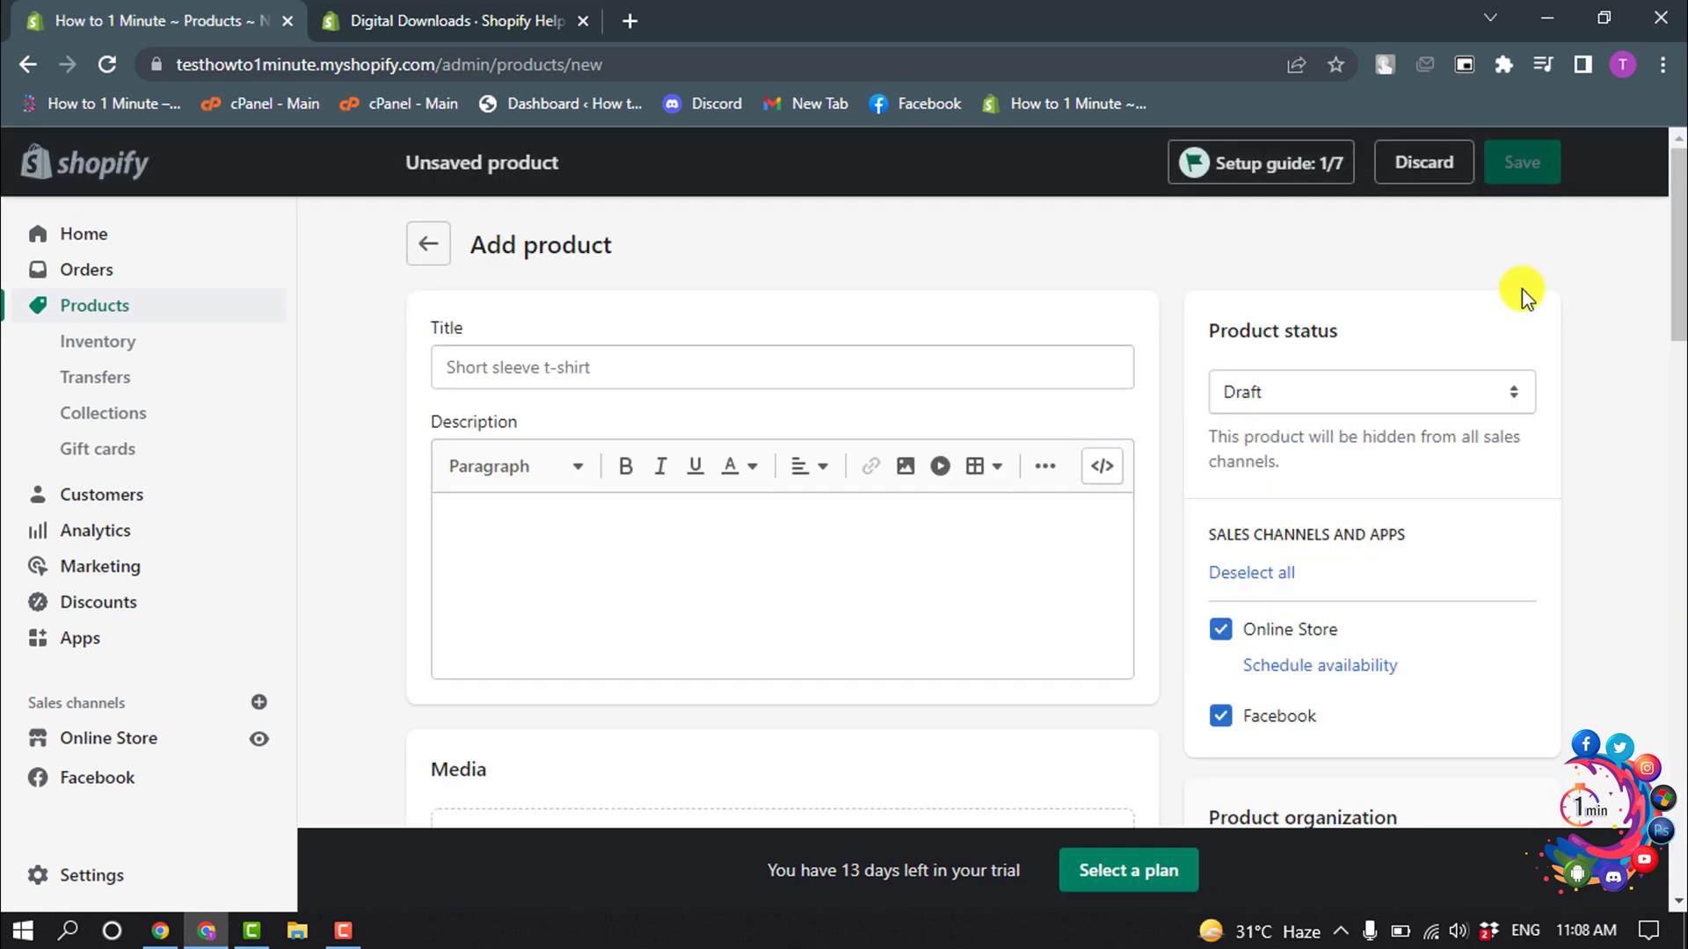
Step: Title the product 'New mp3 song' and start a placeholder description
{"action": "left_click", "coordinate": [488, 366]}
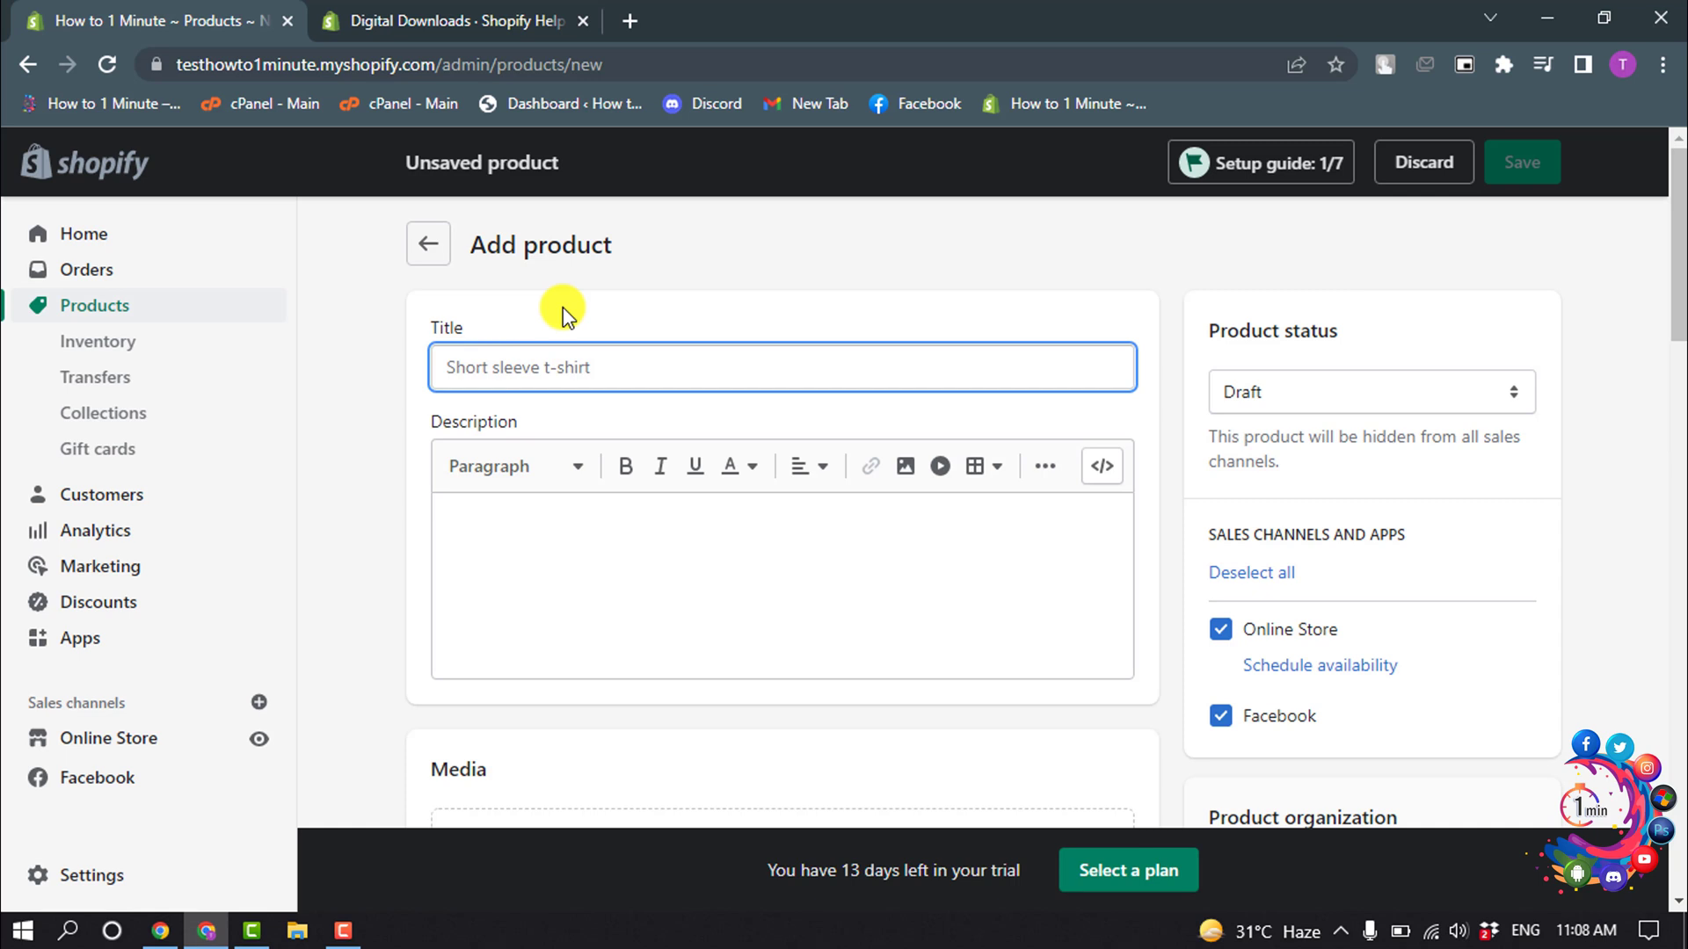
{"action": "type", "text": "New mp3 song"}
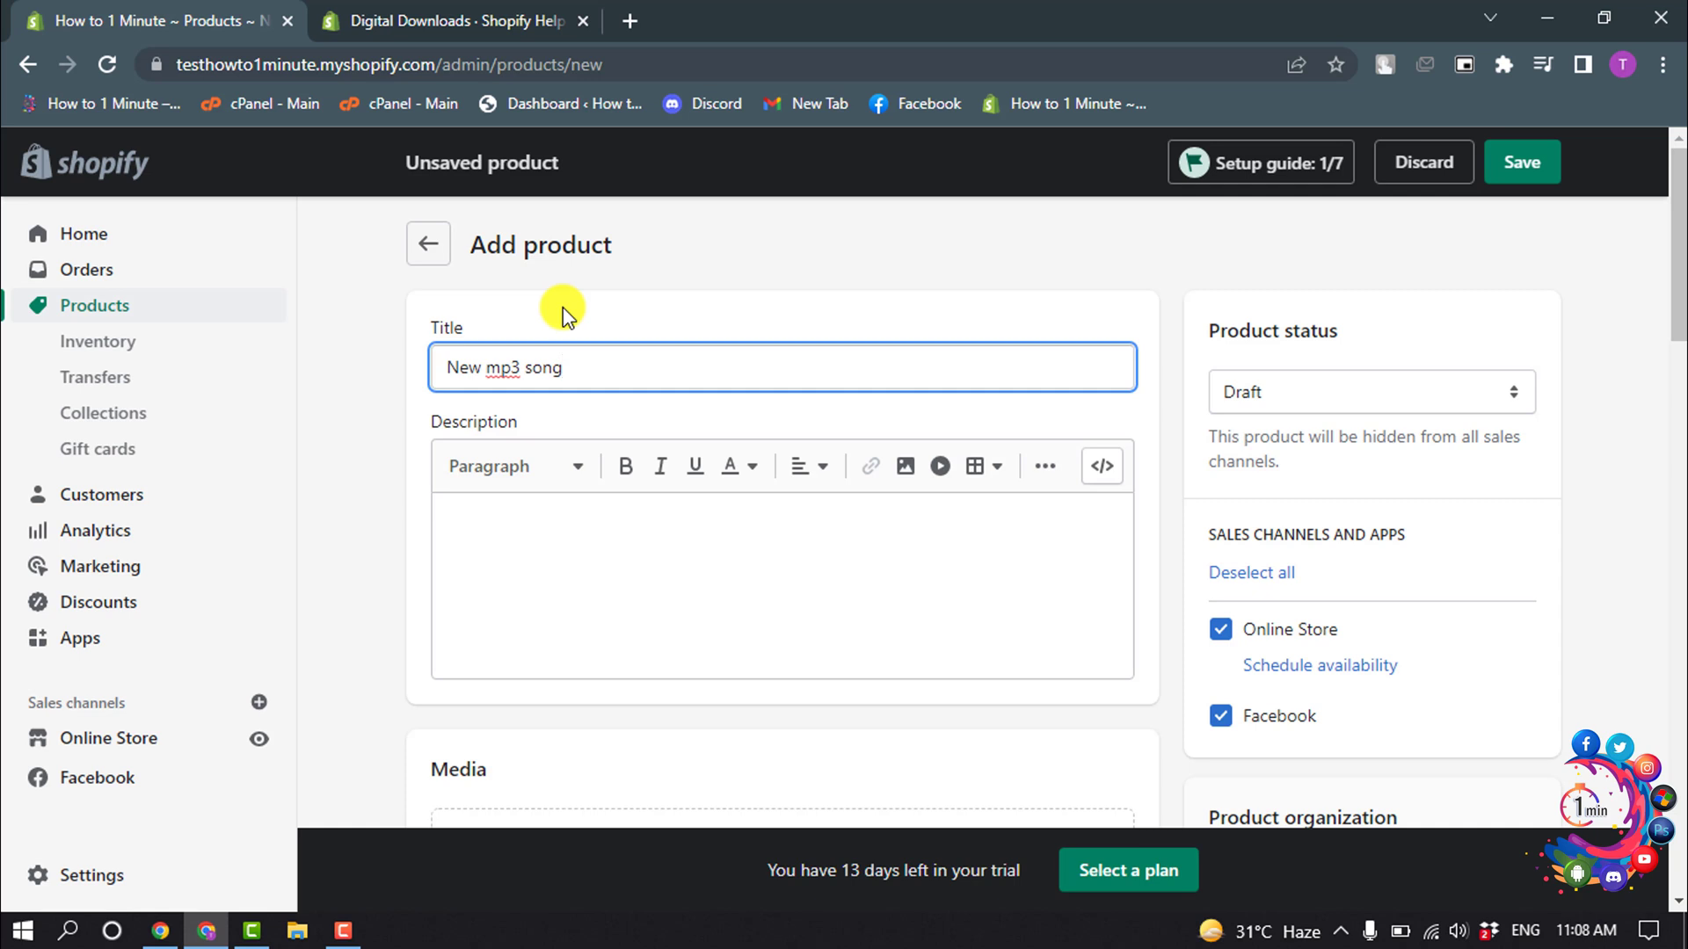
{"action": "left_click", "coordinate": [519, 547]}
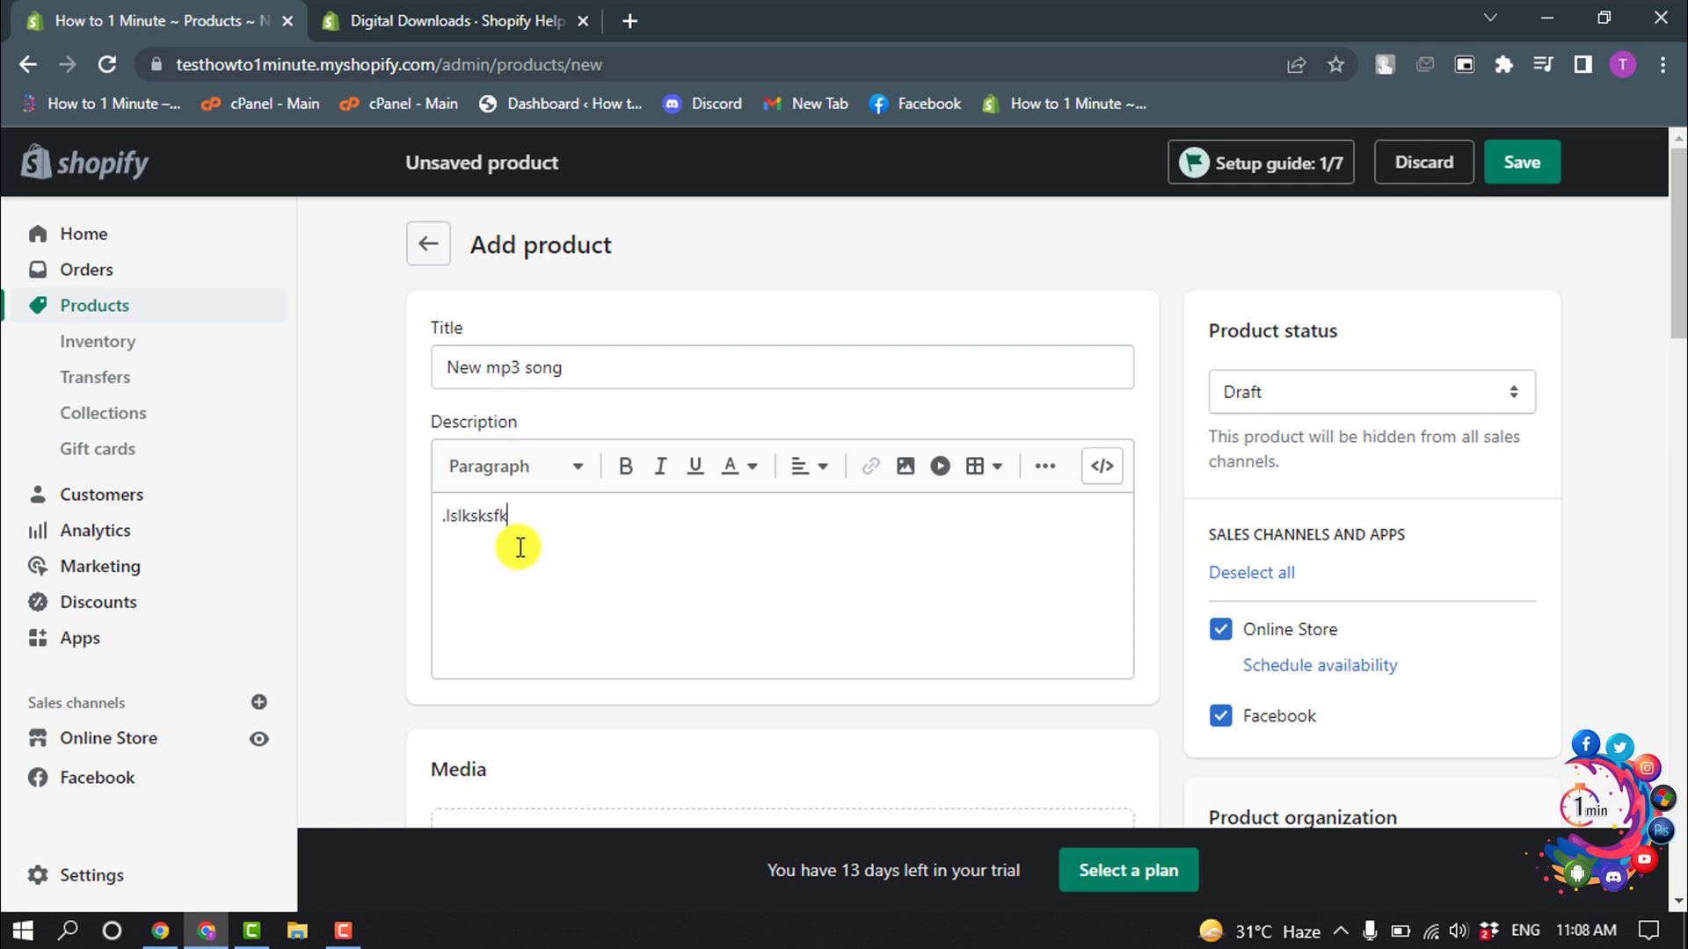
Step: Finish the placeholder description and upload maxresdefault.jpg as the product's media image
{"action": "type", "text": "asdfk aldkf"}
{"action": "scroll", "coordinate": [528, 563], "scroll_direction": "down", "scroll_amount": 3}
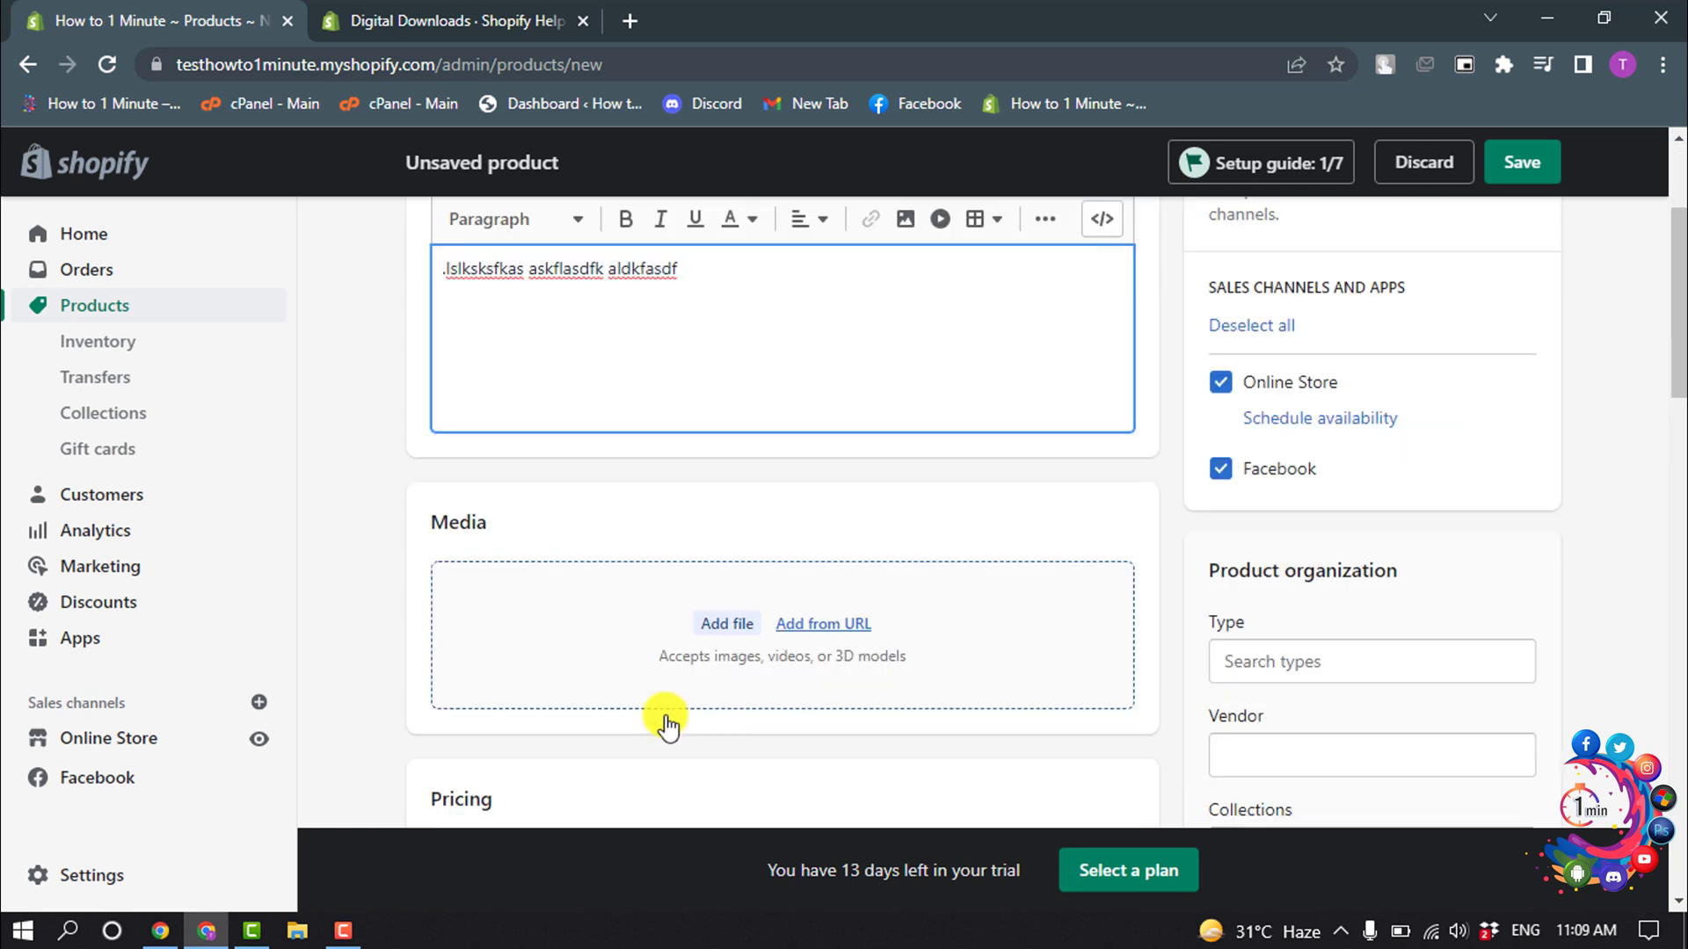
{"action": "left_click", "coordinate": [722, 625]}
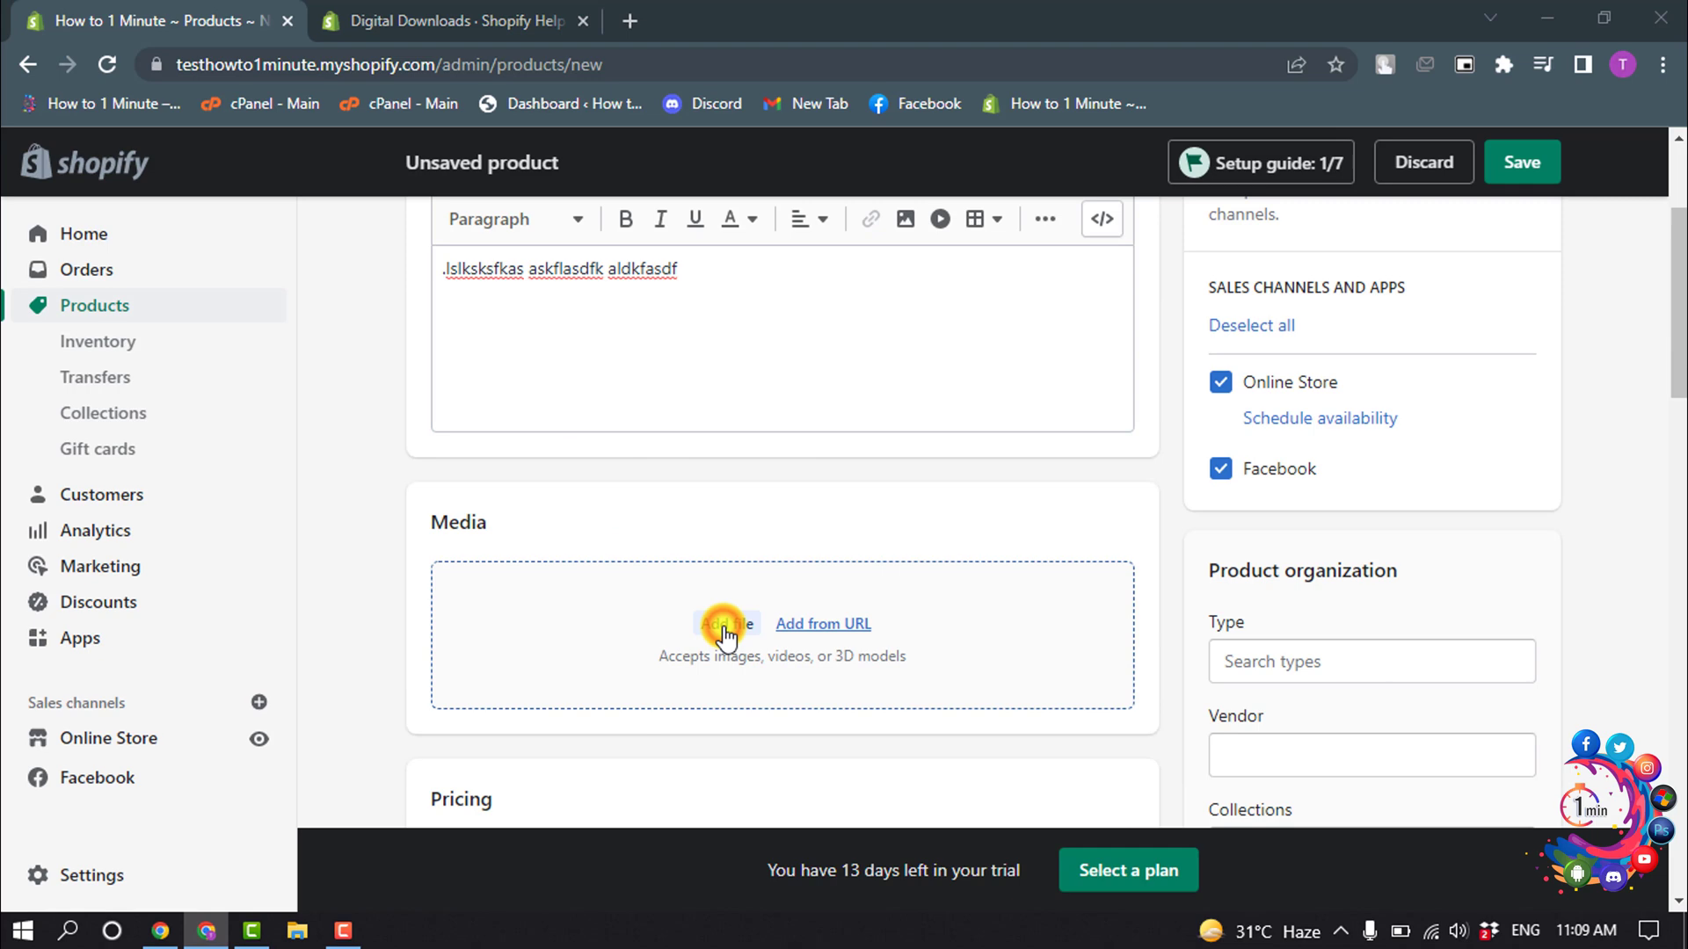
{"action": "double_click", "coordinate": [736, 633]}
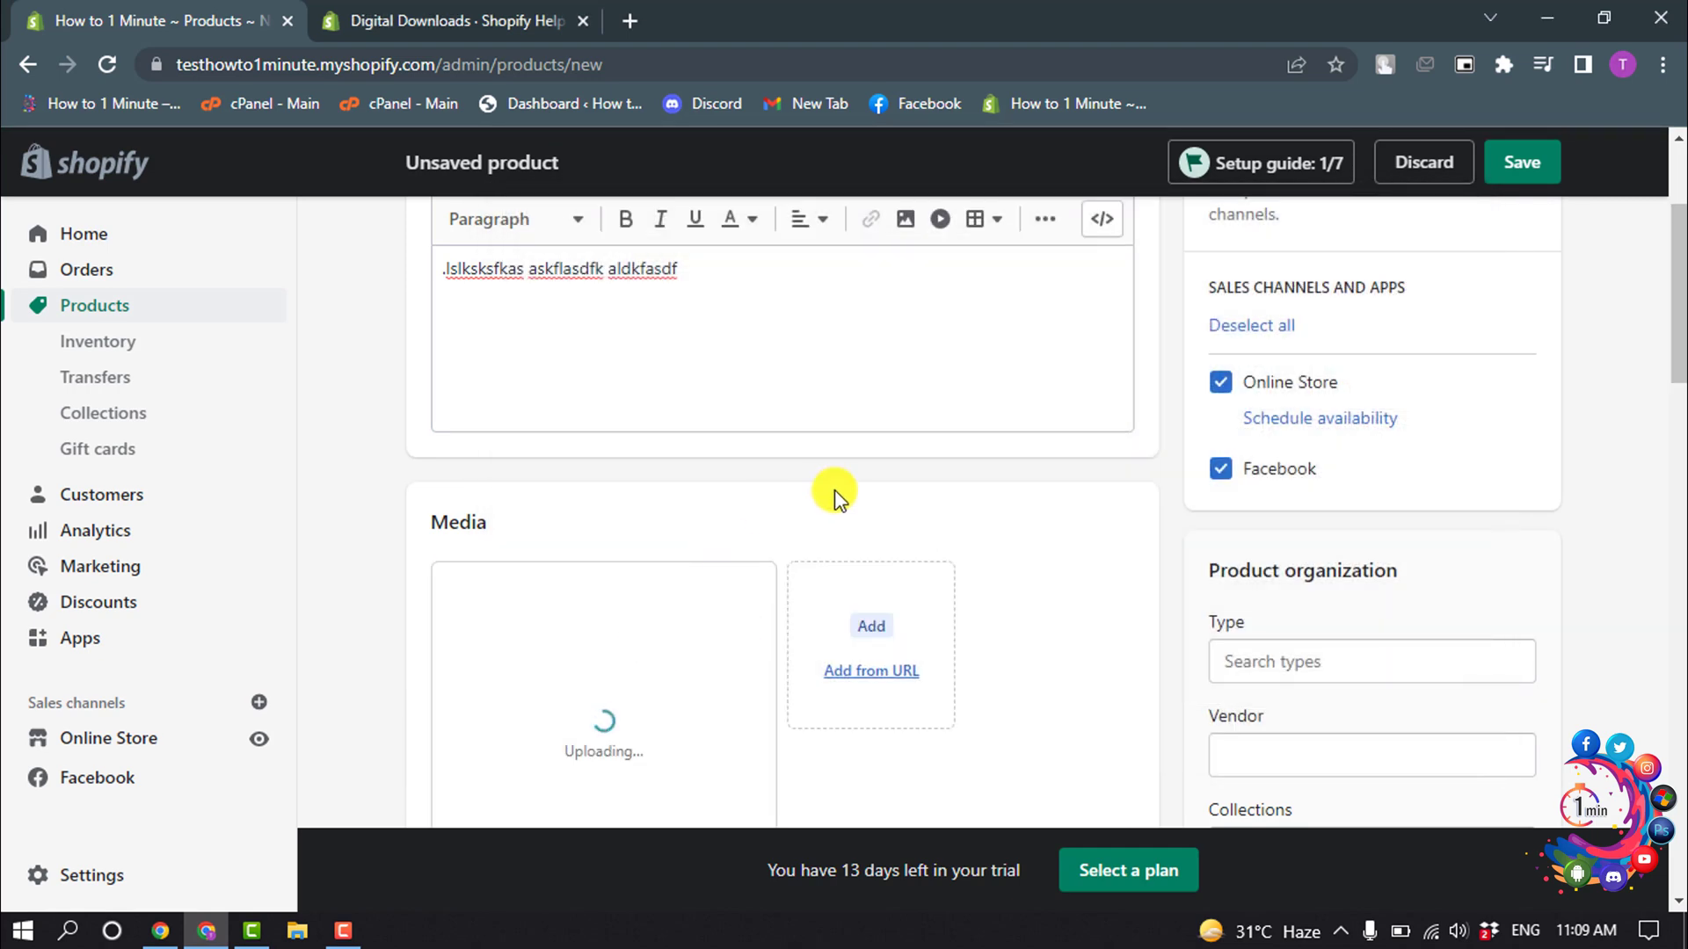
{"action": "scroll", "coordinate": [833, 493], "scroll_direction": "down", "scroll_amount": 2}
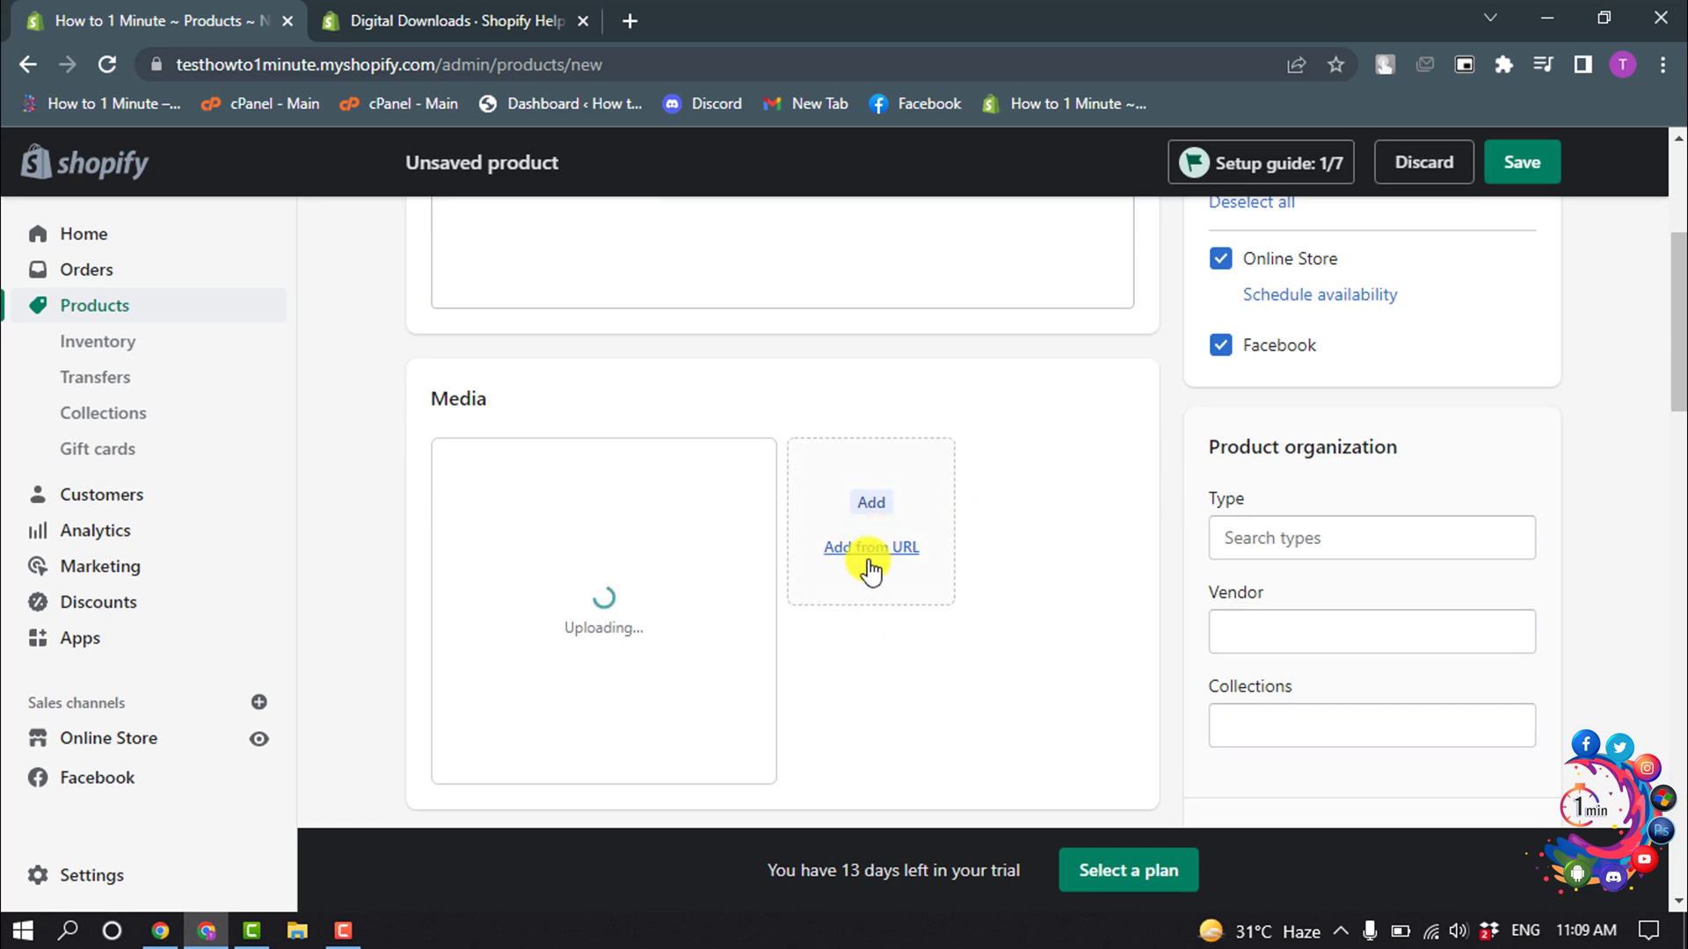
{"action": "scroll", "coordinate": [867, 563], "scroll_direction": "down", "scroll_amount": 5}
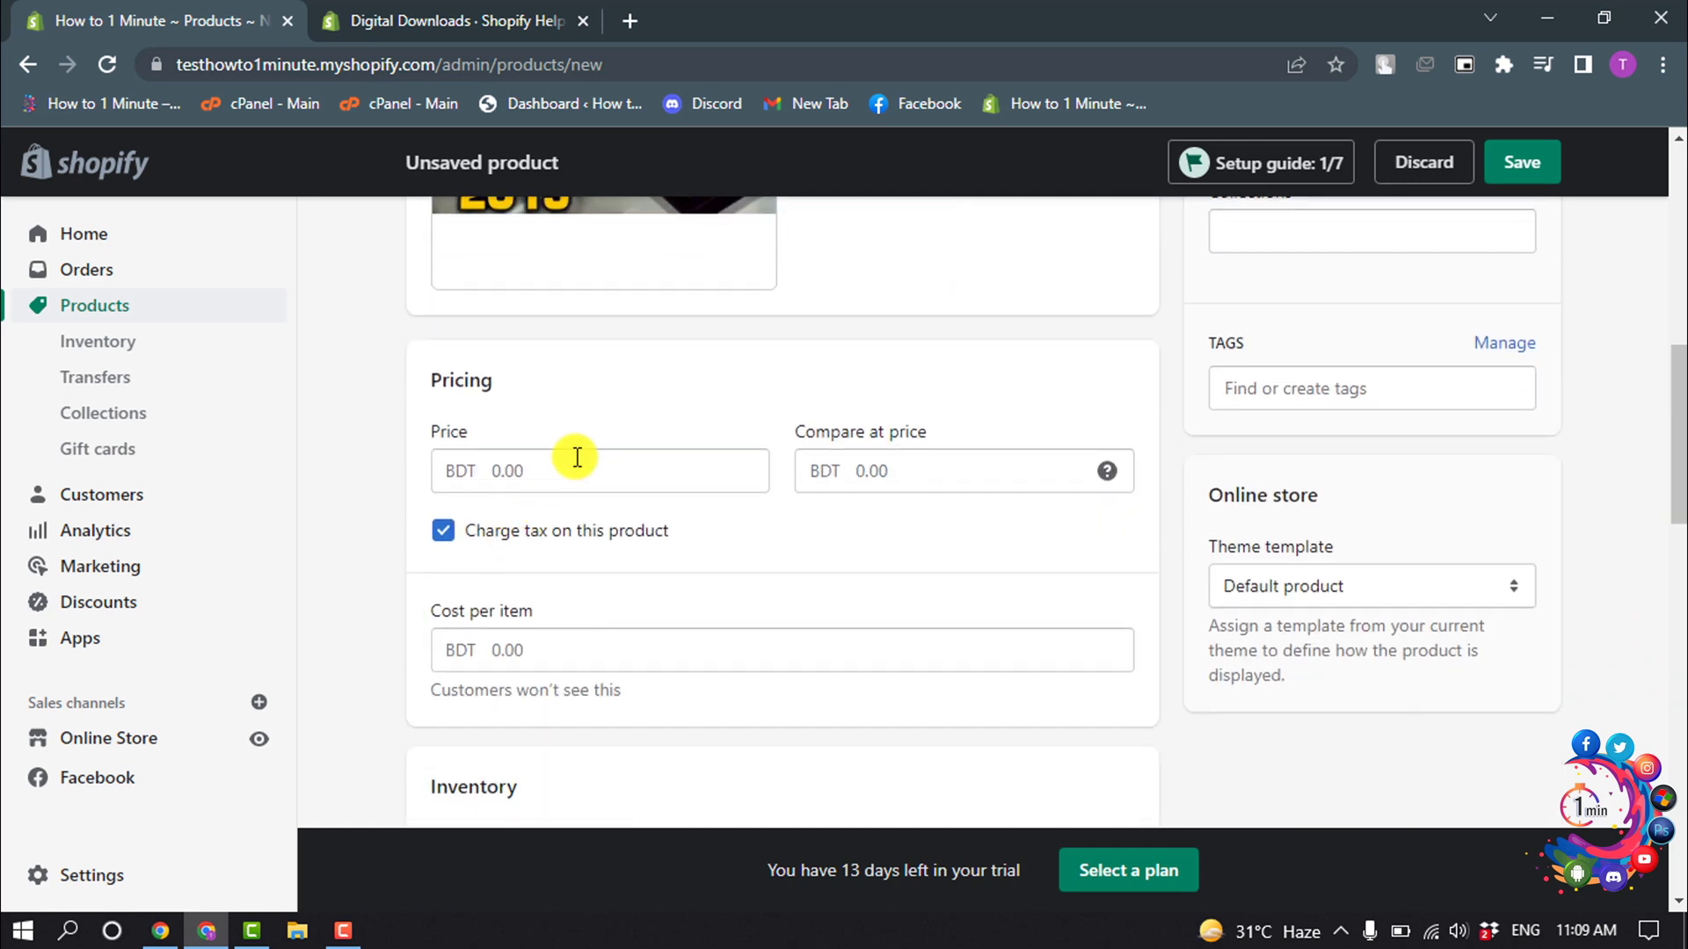
Step: Enter price 300, compare-at price 233 and cost per item 23 (BDT)
{"action": "left_click", "coordinate": [572, 459]}
{"action": "type", "text": "300"}
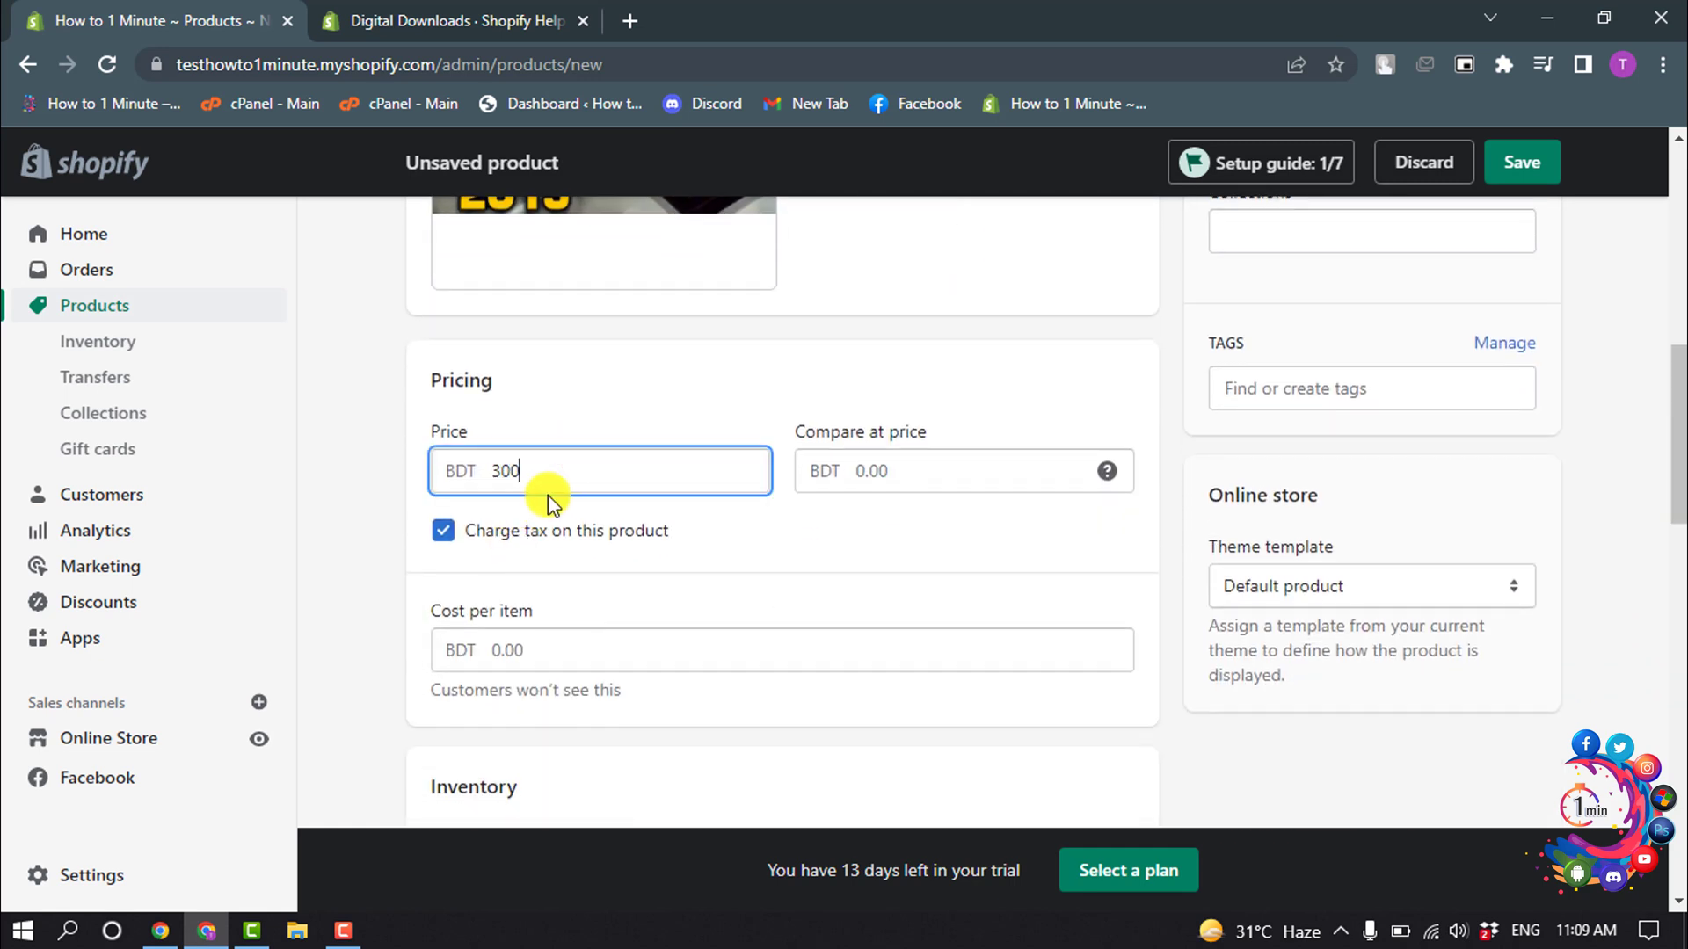
{"action": "left_click", "coordinate": [897, 460]}
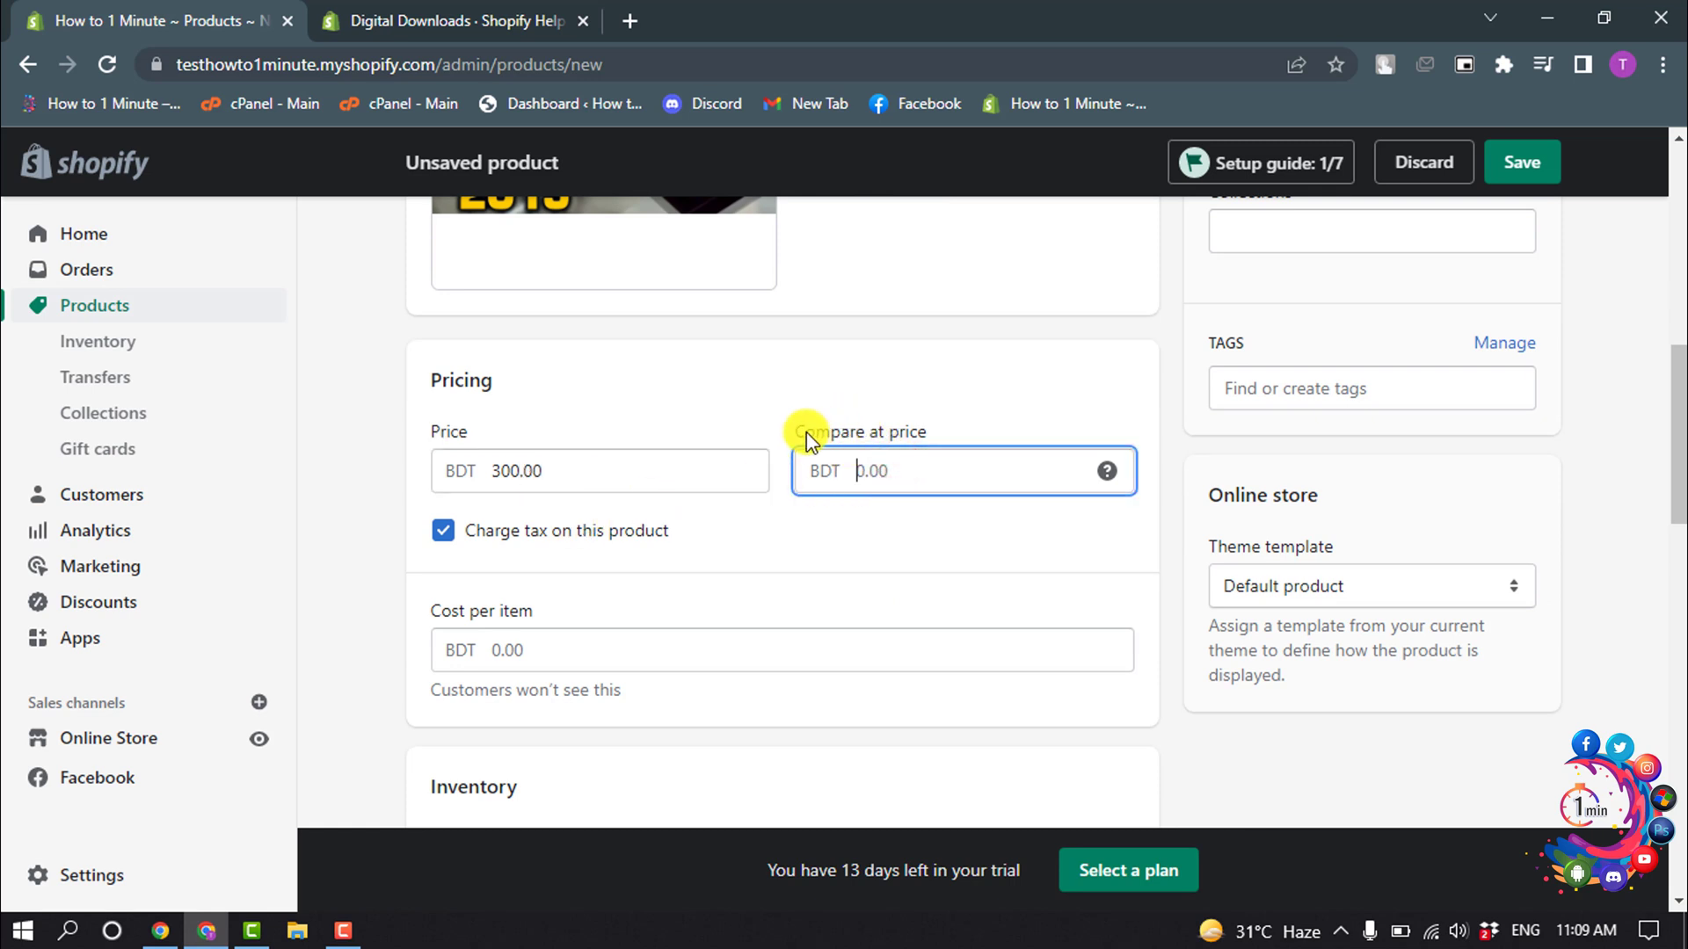
{"action": "type", "text": "233"}
{"action": "scroll", "coordinate": [870, 564], "scroll_direction": "down", "scroll_amount": 3}
{"action": "left_click", "coordinate": [491, 403]}
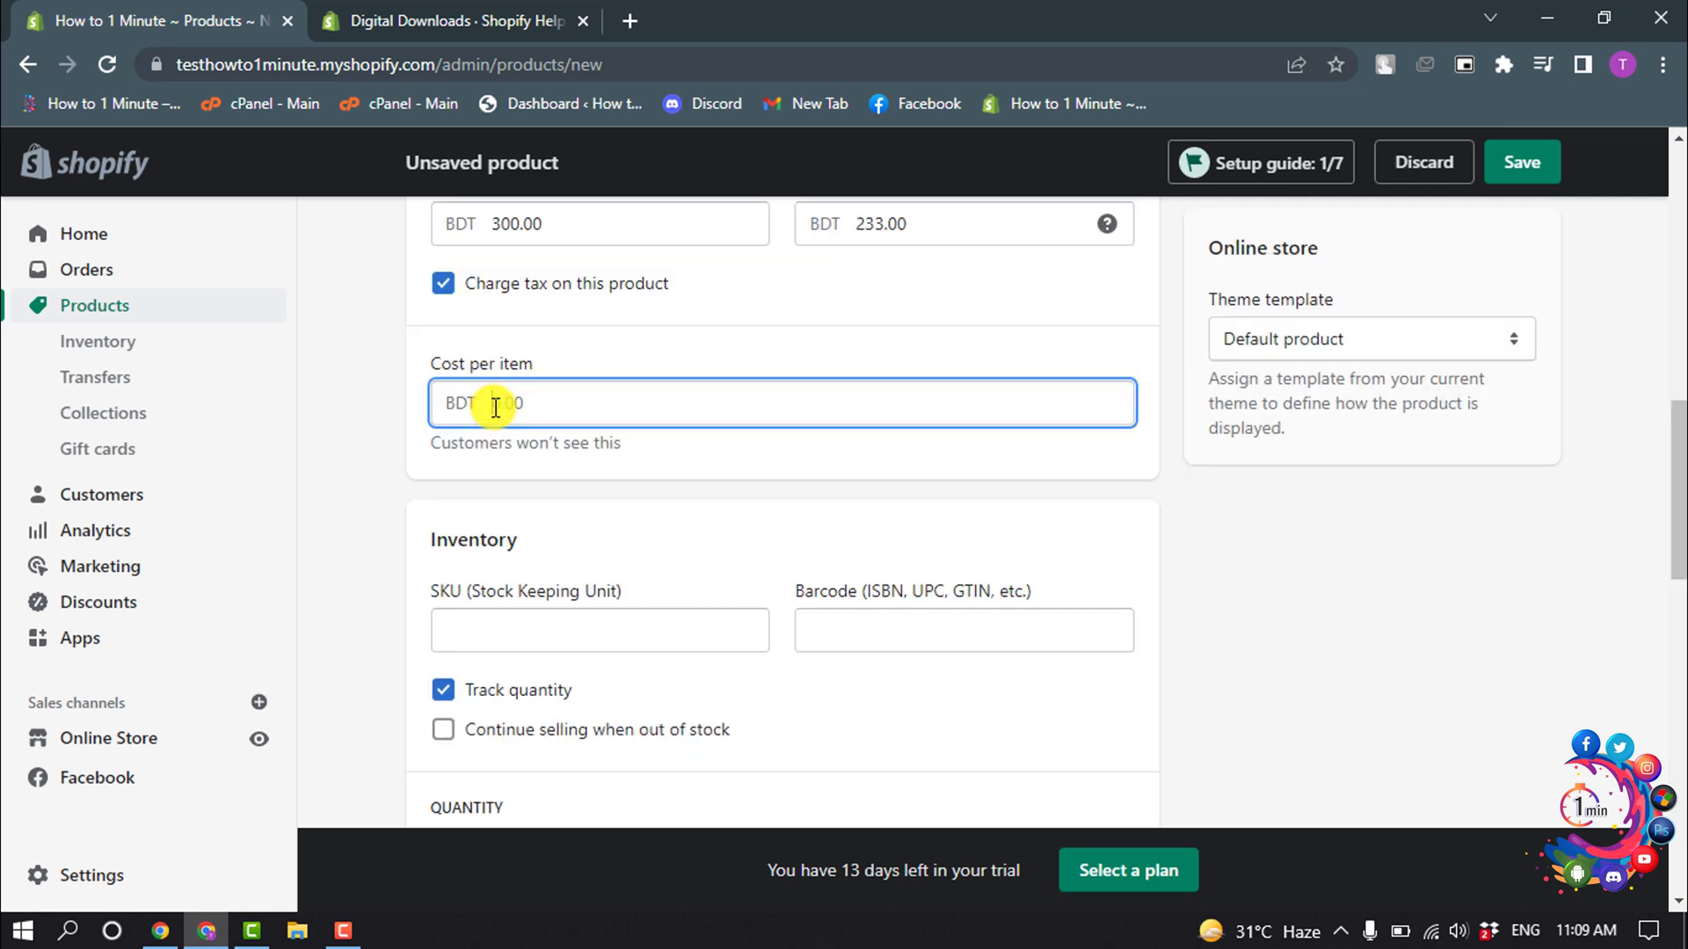
{"action": "type", "text": "23"}
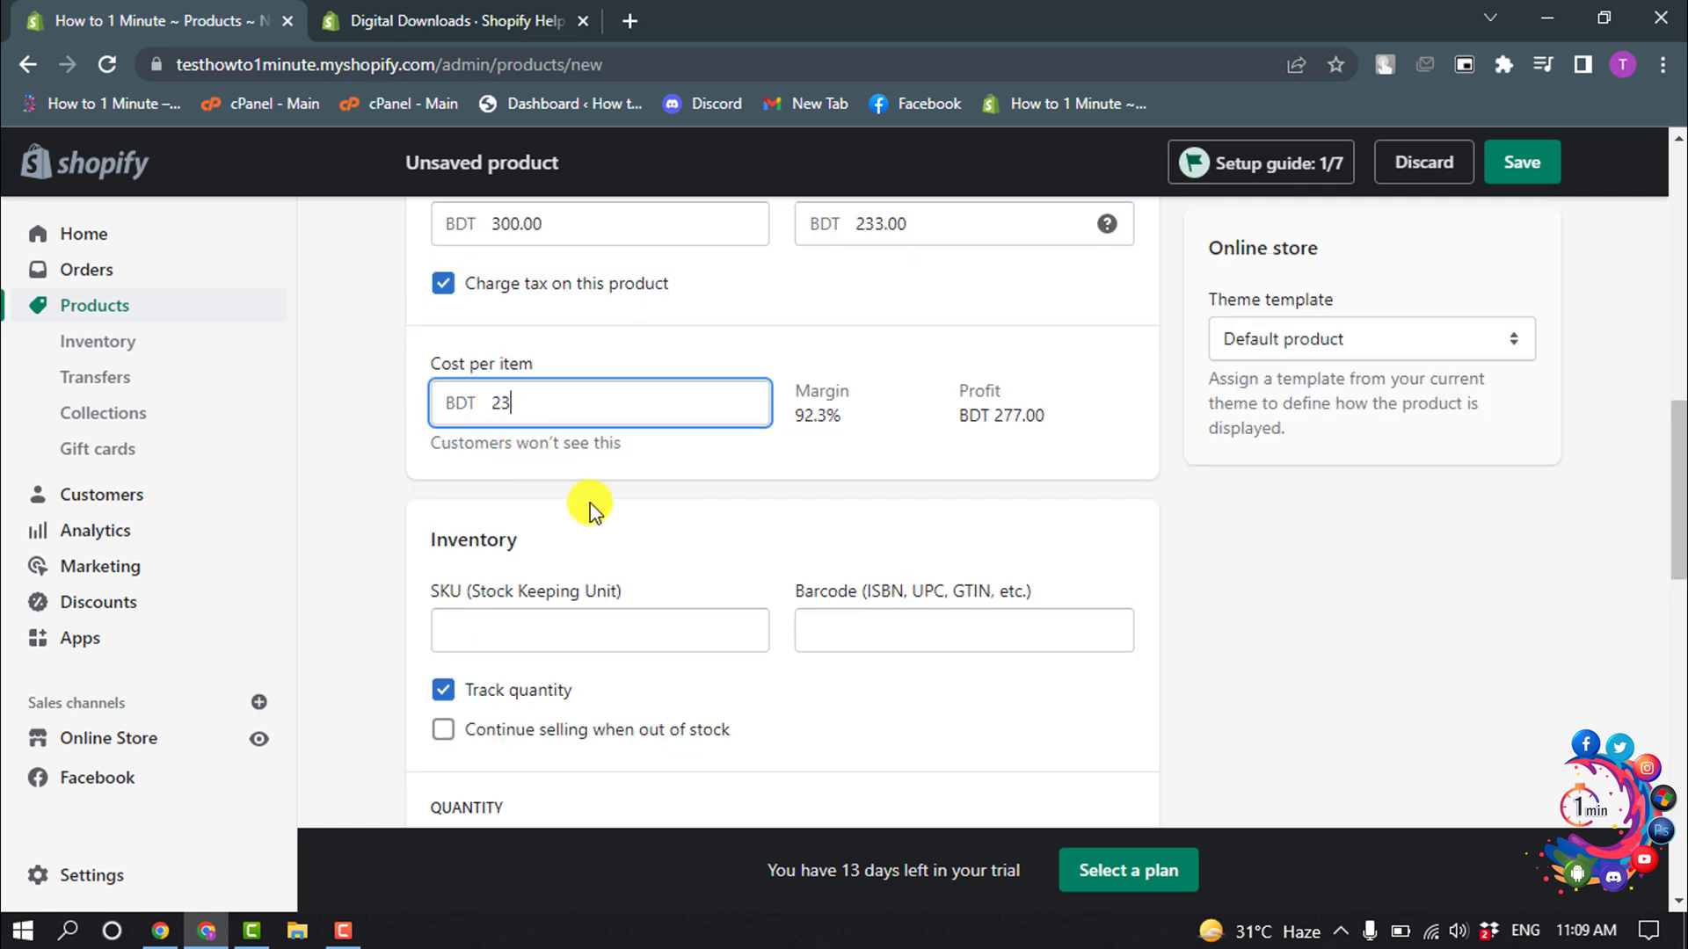
{"action": "scroll", "coordinate": [589, 503], "scroll_direction": "down", "scroll_amount": 3}
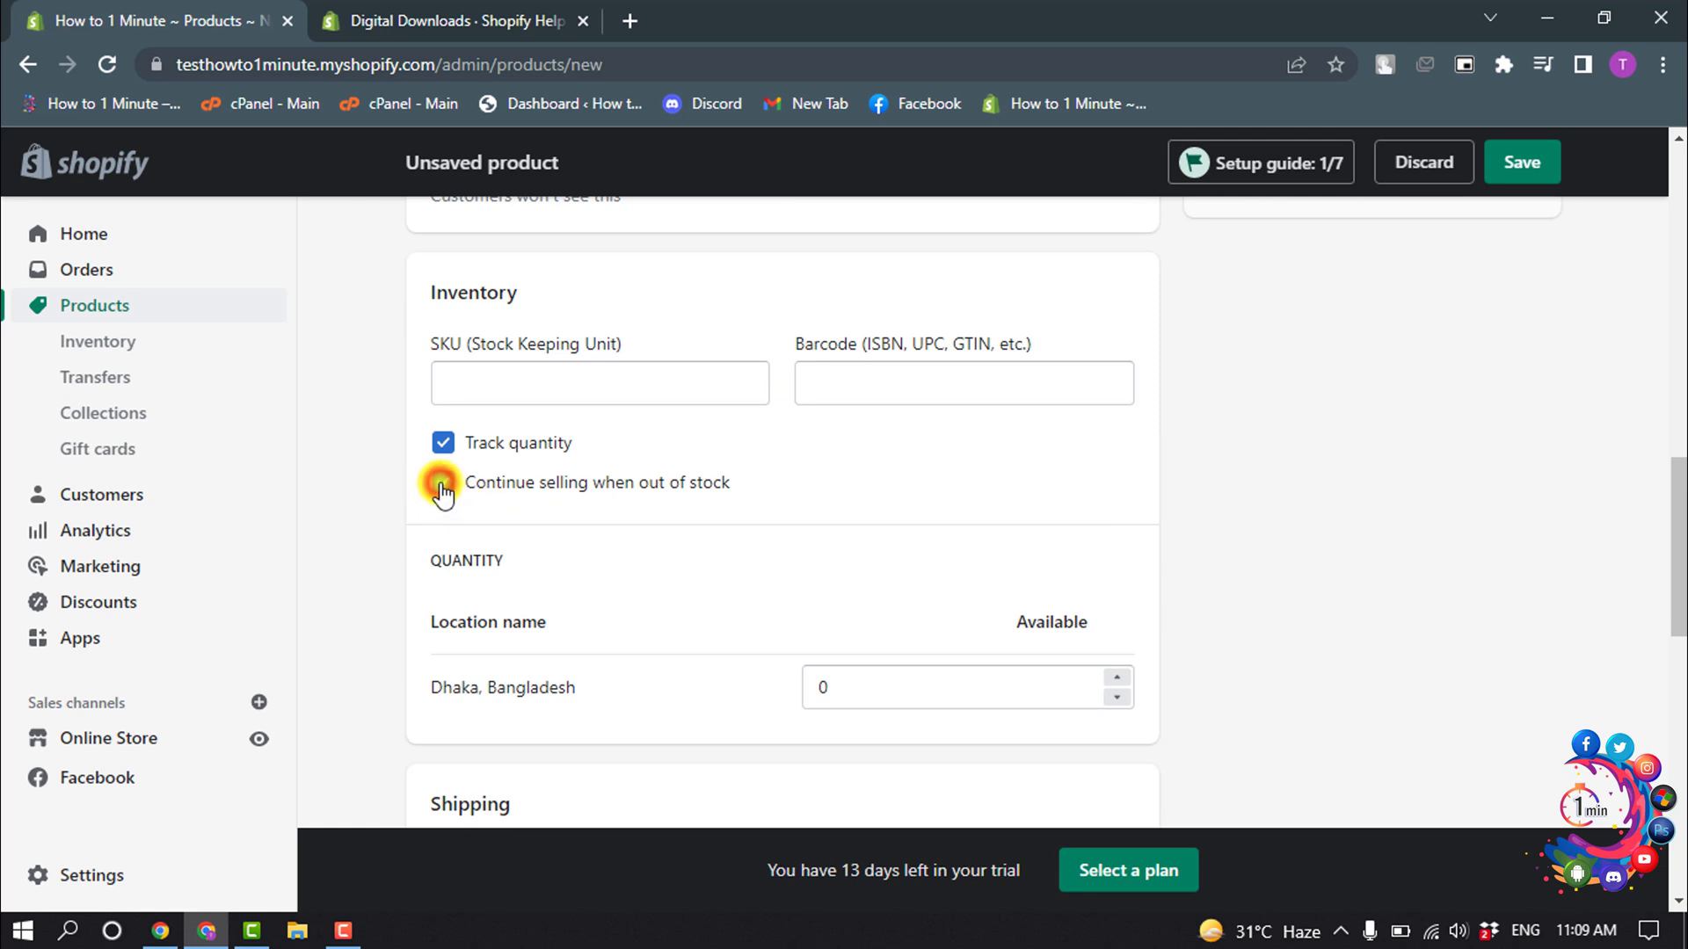
Step: Uncheck 'This is a physical product', leaving the Options checkbox off after toggling it
{"action": "scroll", "coordinate": [852, 475], "scroll_direction": "down", "scroll_amount": 6}
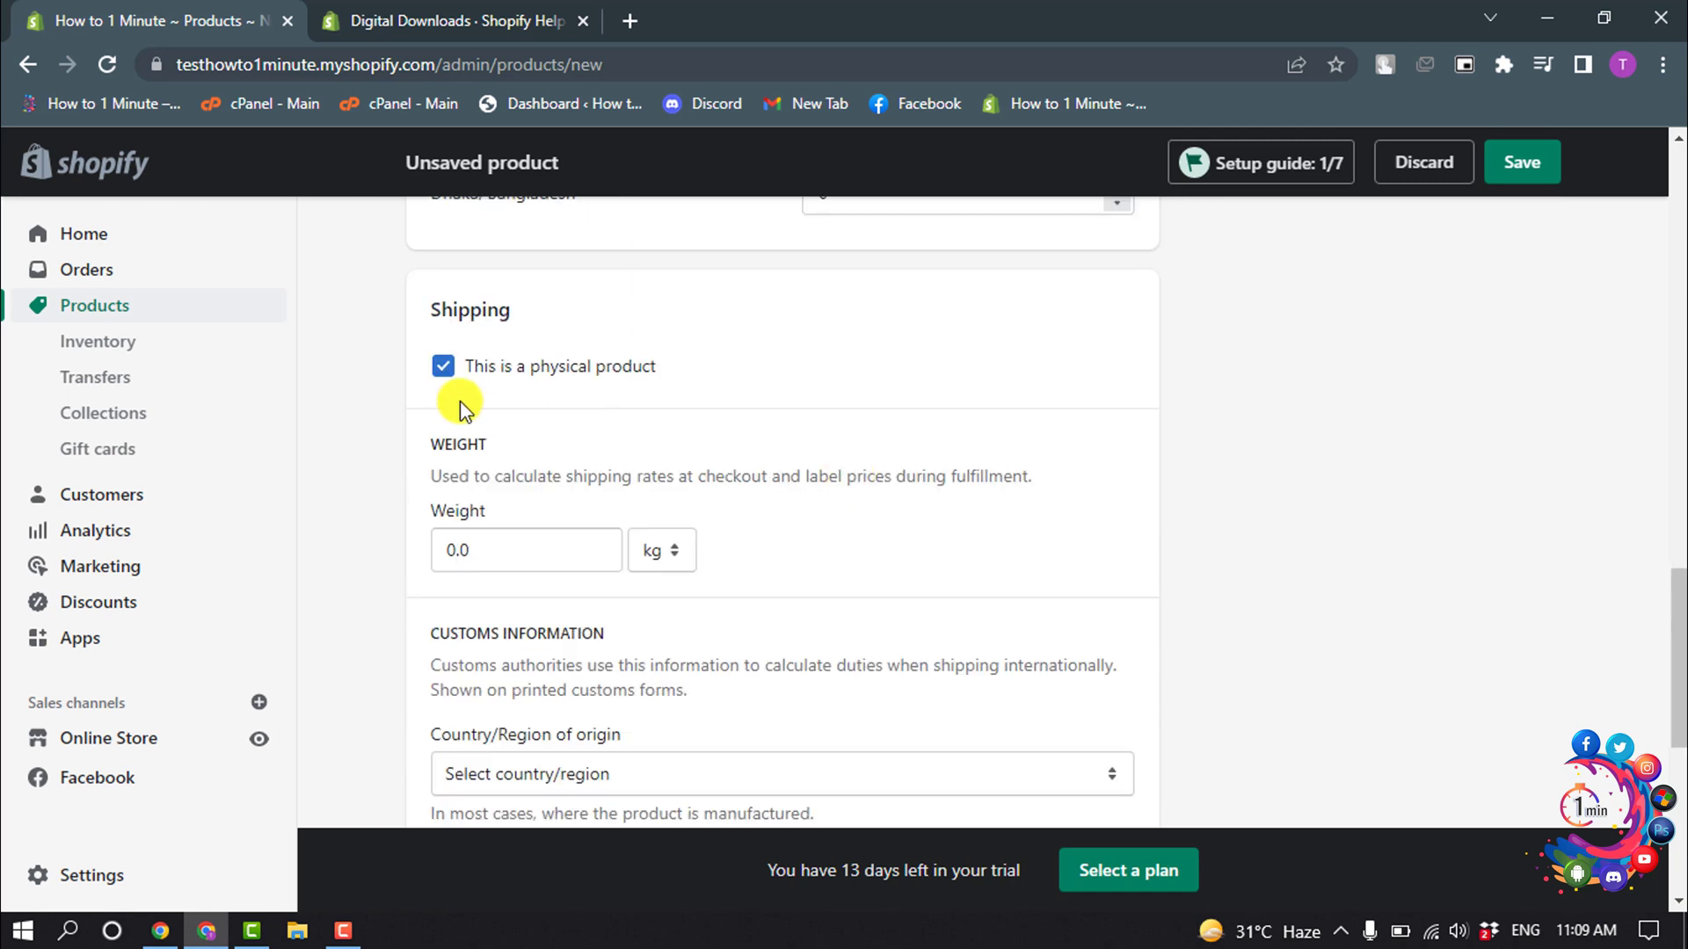
{"action": "left_click", "coordinate": [444, 367]}
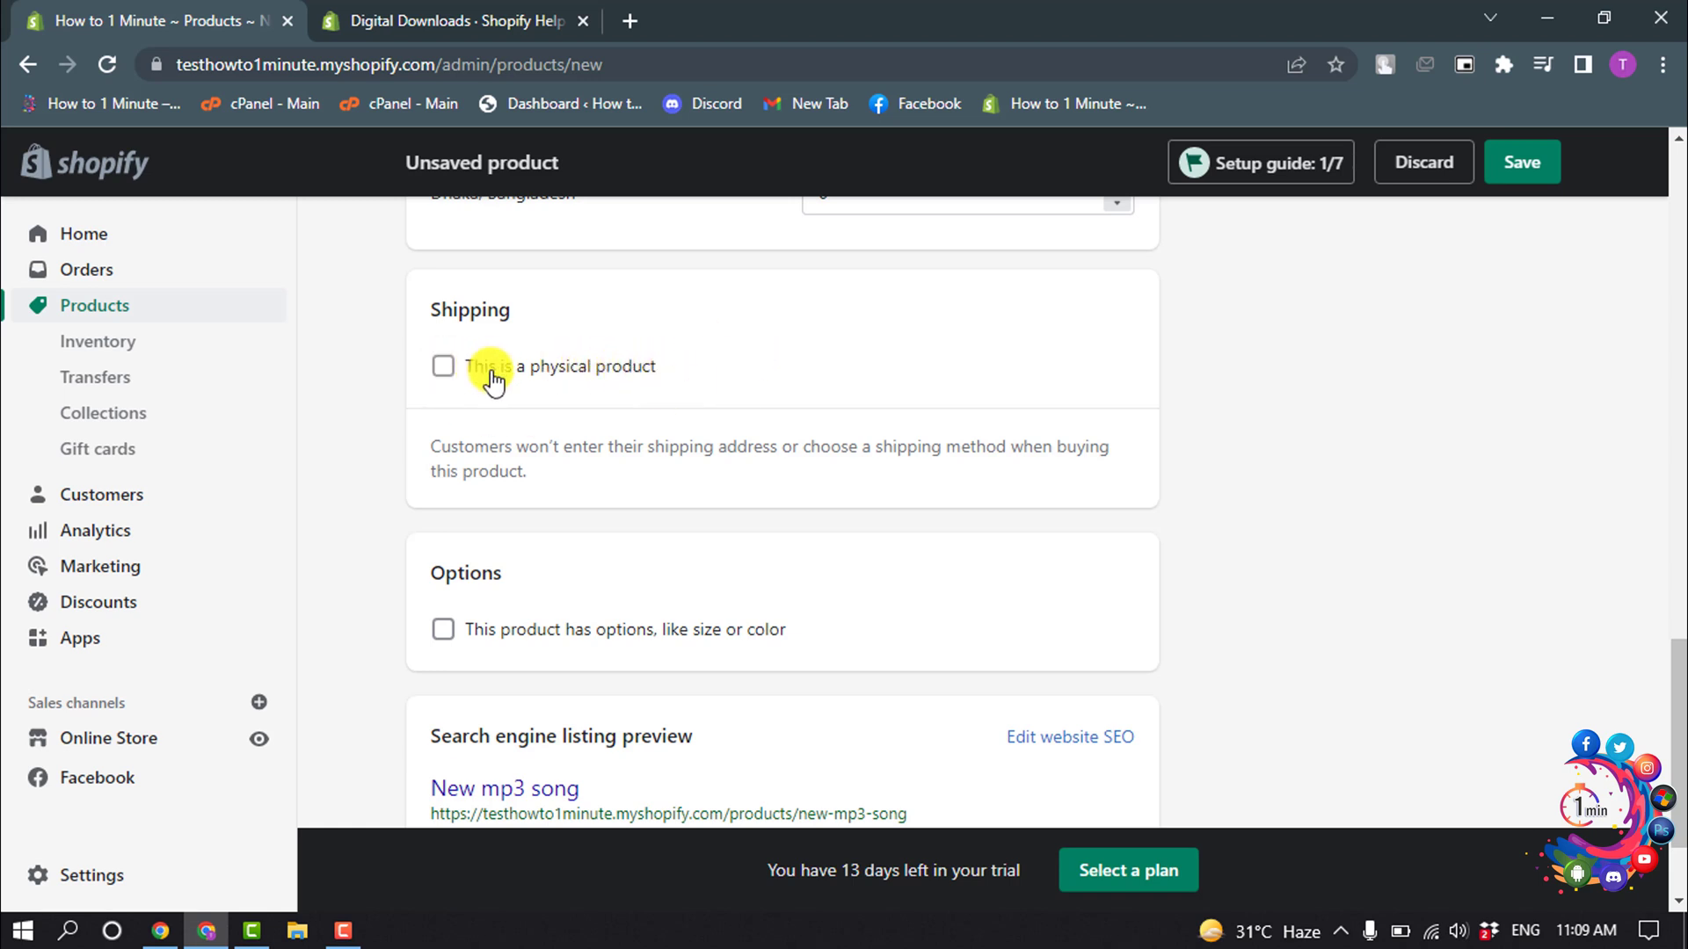
{"action": "scroll", "coordinate": [726, 311], "scroll_direction": "down", "scroll_amount": 2}
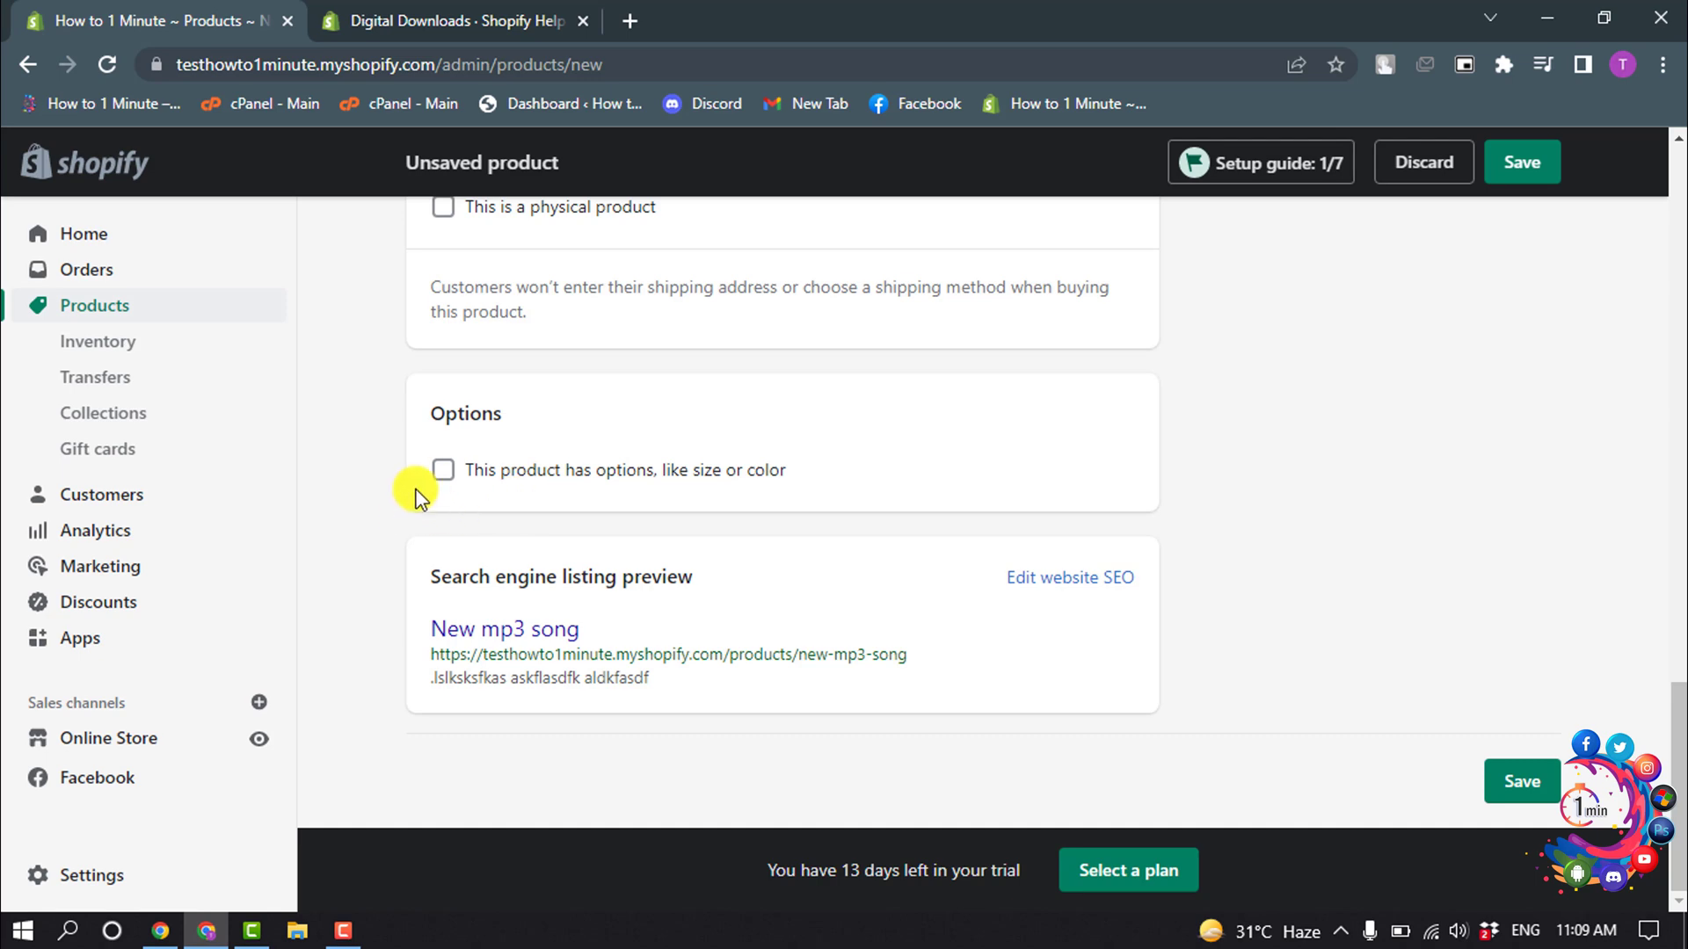
{"action": "left_click", "coordinate": [447, 471]}
{"action": "left_click", "coordinate": [445, 472]}
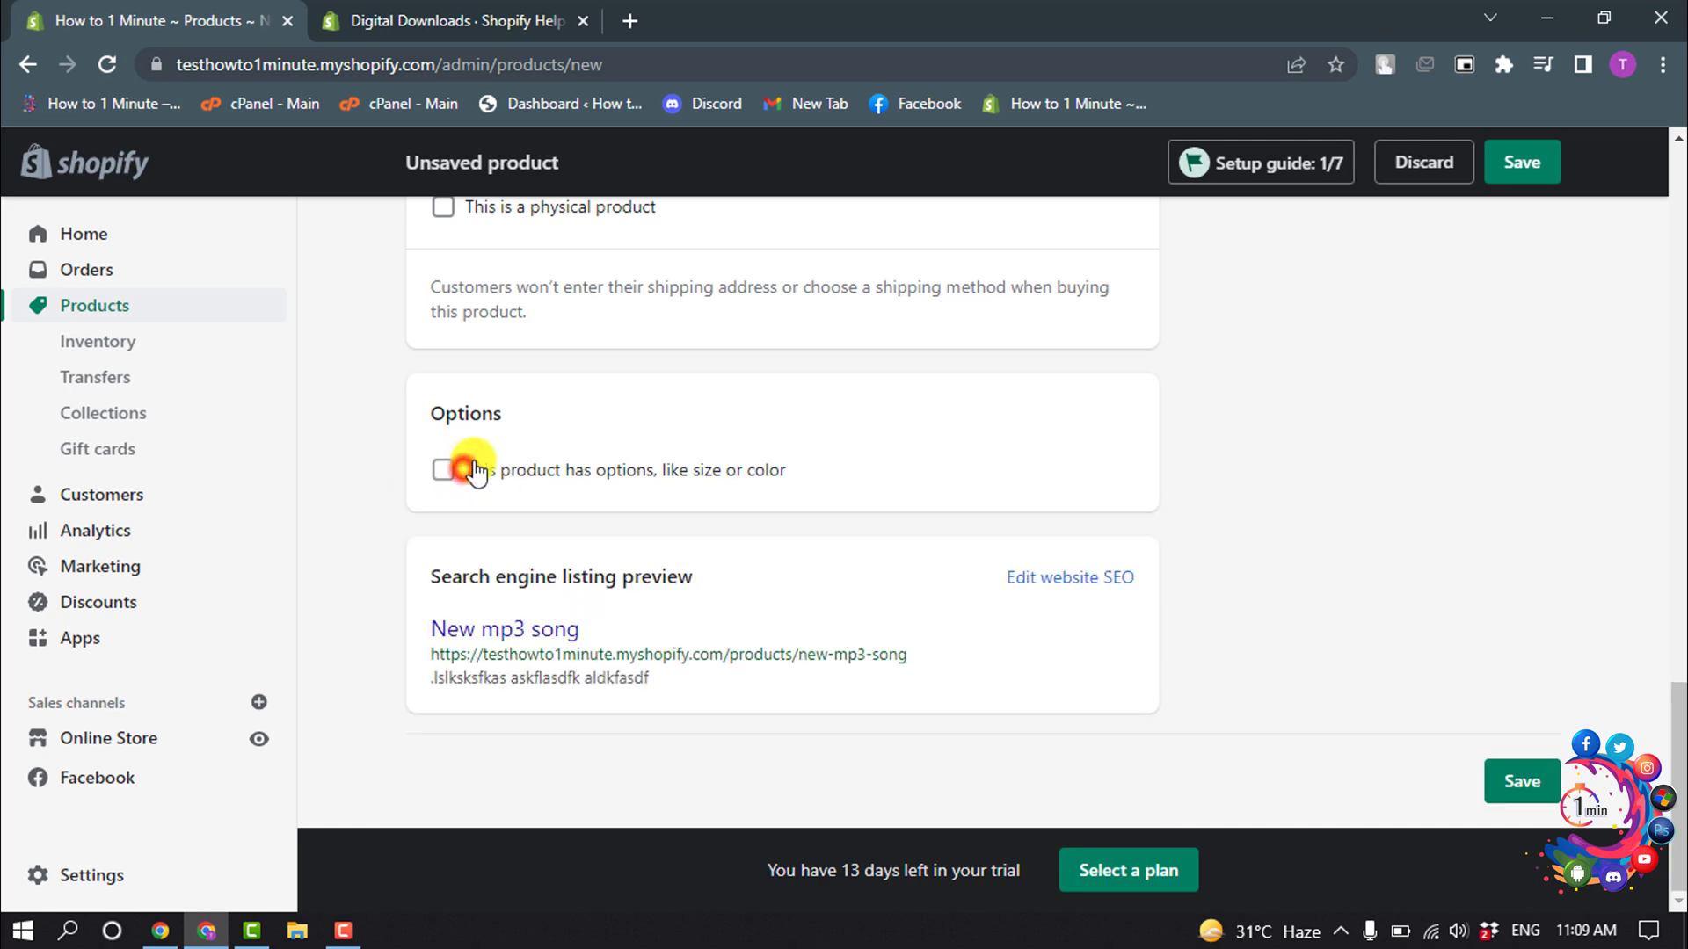
Step: Keep the status as Draft and set the product type to Arts & Entertainment
{"action": "scroll", "coordinate": [1445, 529], "scroll_direction": "up", "scroll_amount": 5}
{"action": "scroll", "coordinate": [1445, 529], "scroll_direction": "up", "scroll_amount": 10}
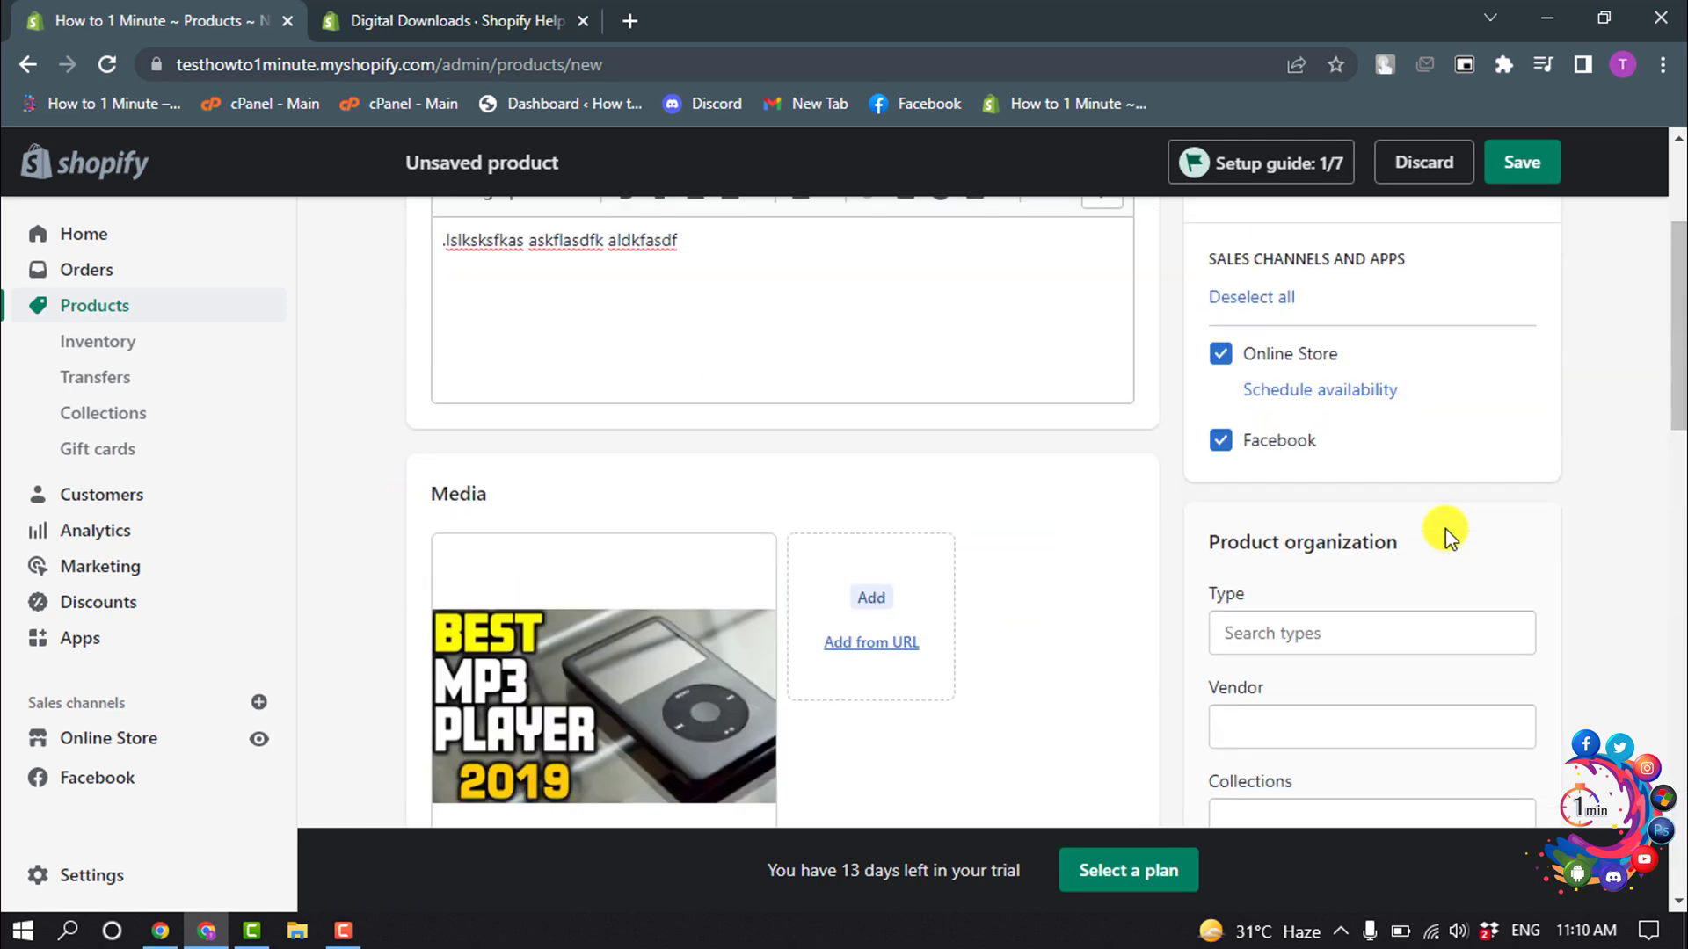
{"action": "left_click", "coordinate": [1302, 390]}
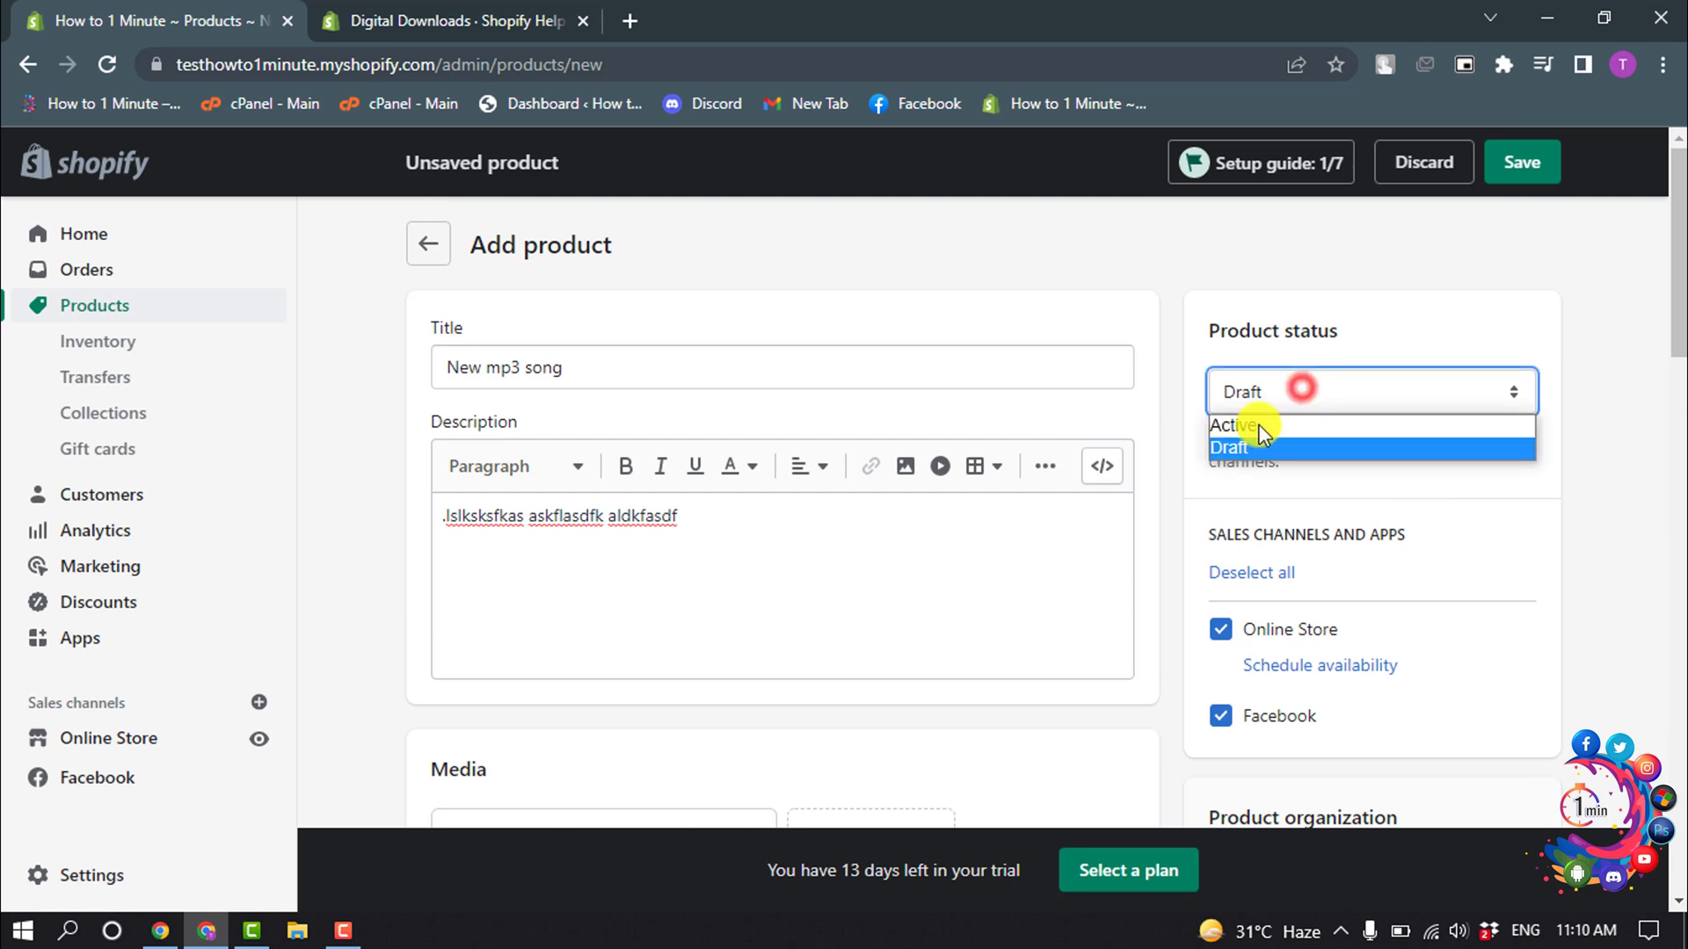
{"action": "left_click", "coordinate": [1252, 448]}
{"action": "scroll", "coordinate": [1315, 551], "scroll_direction": "down", "scroll_amount": 4}
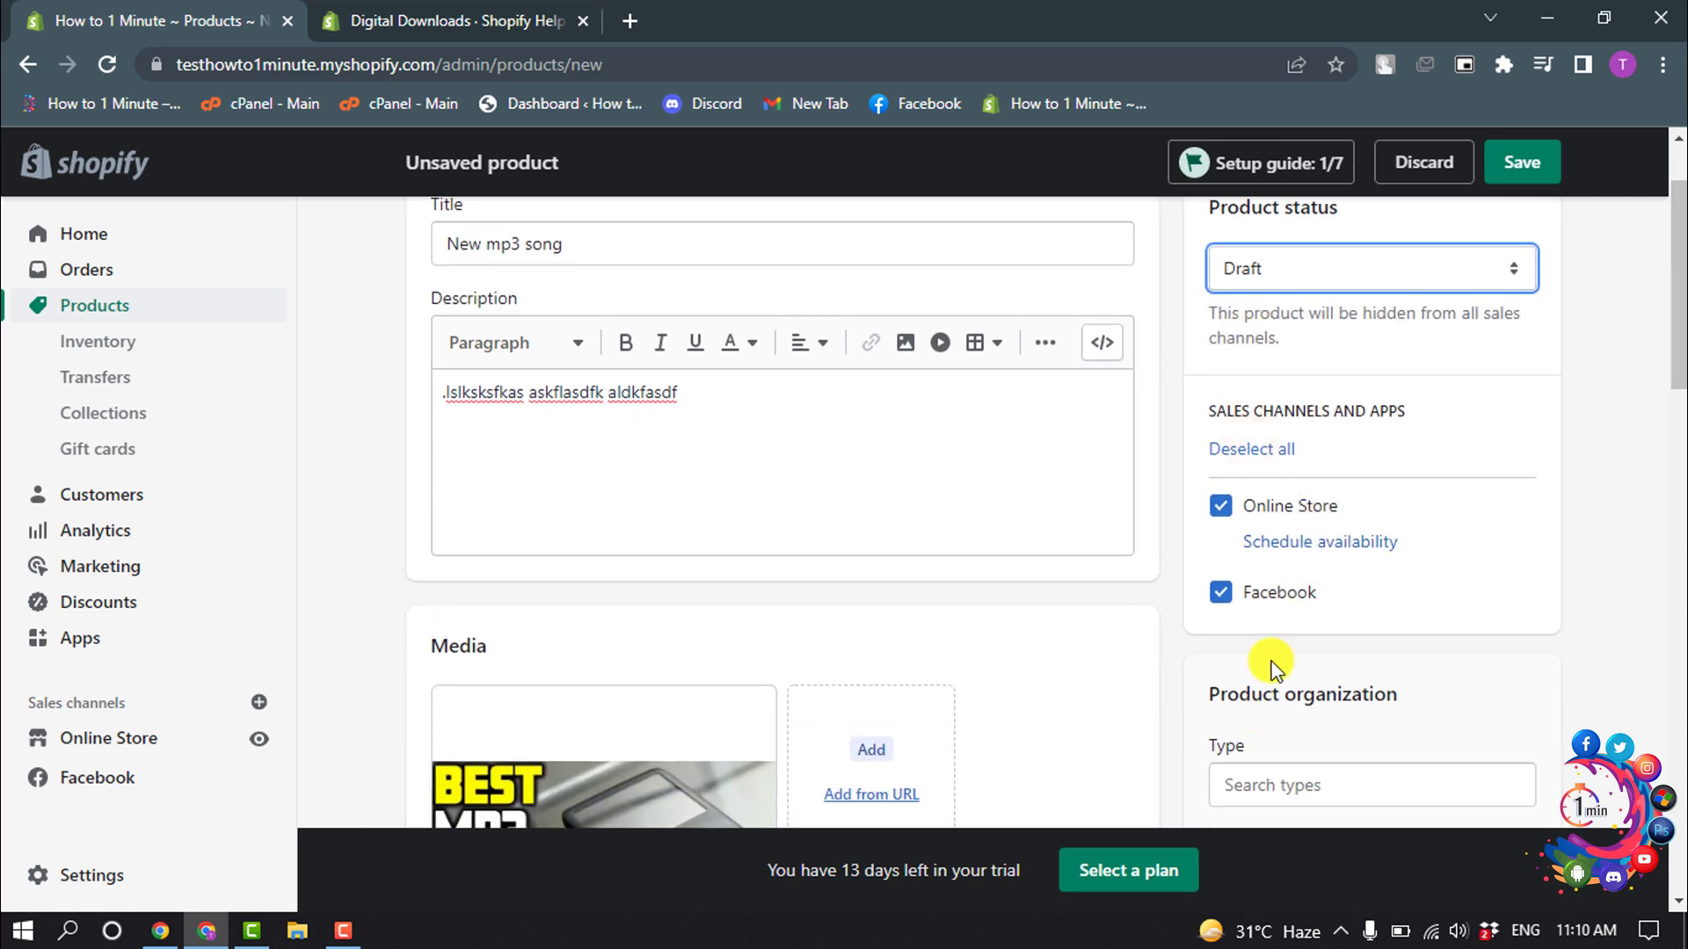
{"action": "left_click", "coordinate": [1257, 544]}
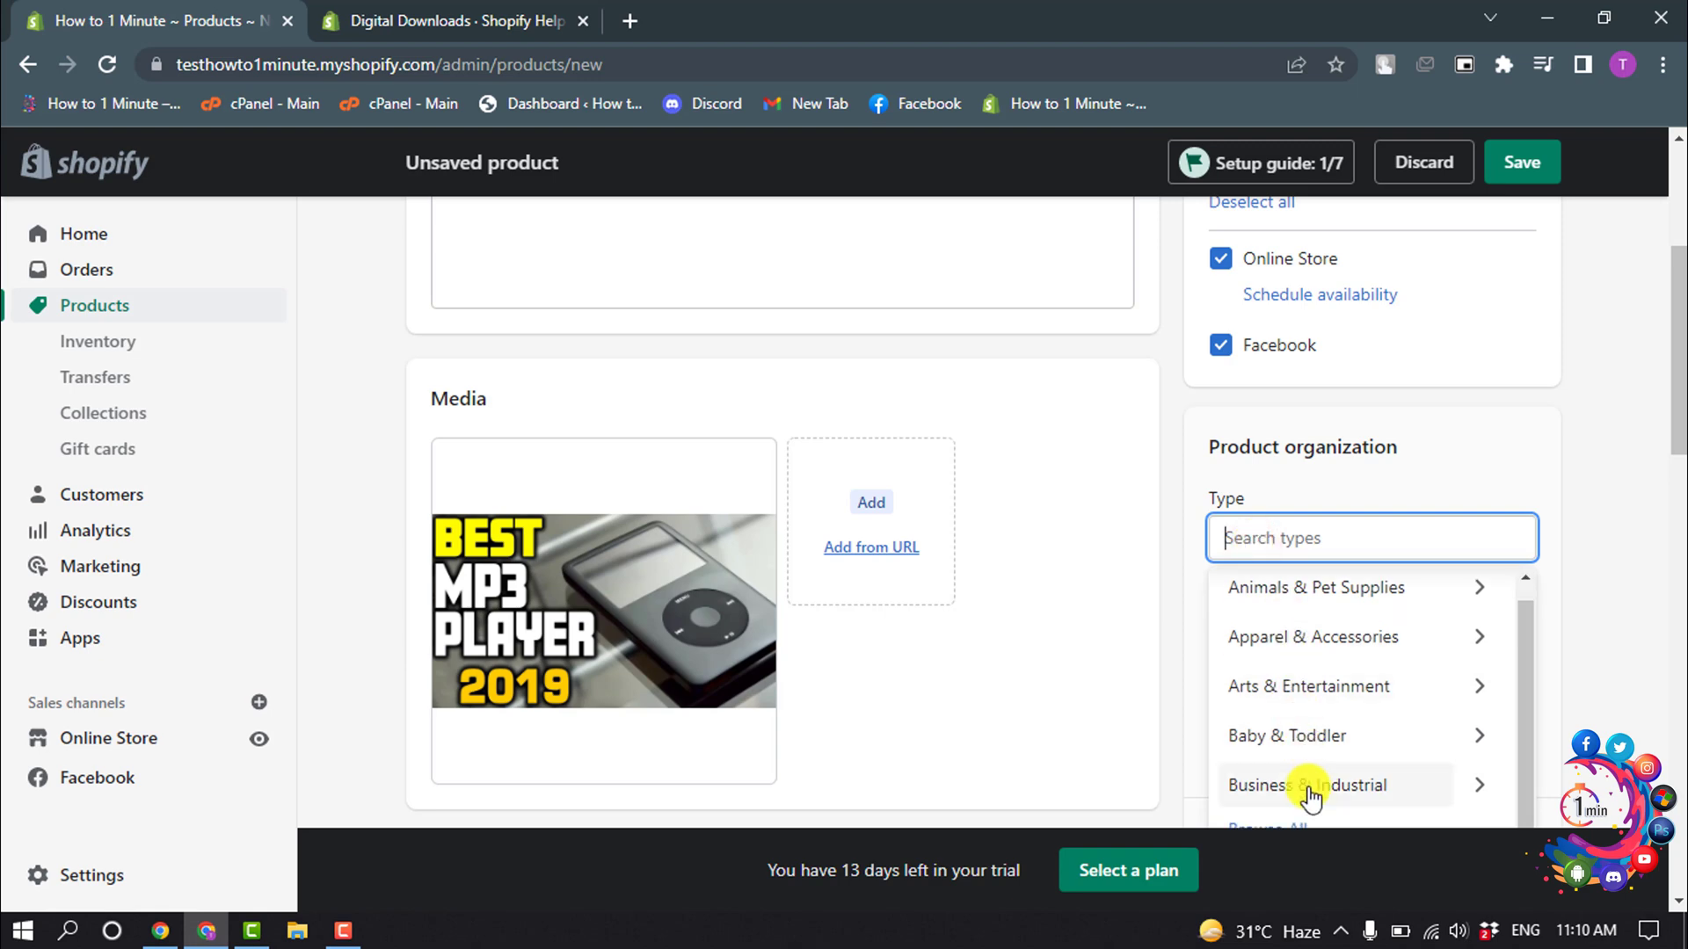
{"action": "scroll", "coordinate": [1459, 606], "scroll_direction": "down", "scroll_amount": 1}
{"action": "scroll", "coordinate": [1424, 611], "scroll_direction": "down", "scroll_amount": 3}
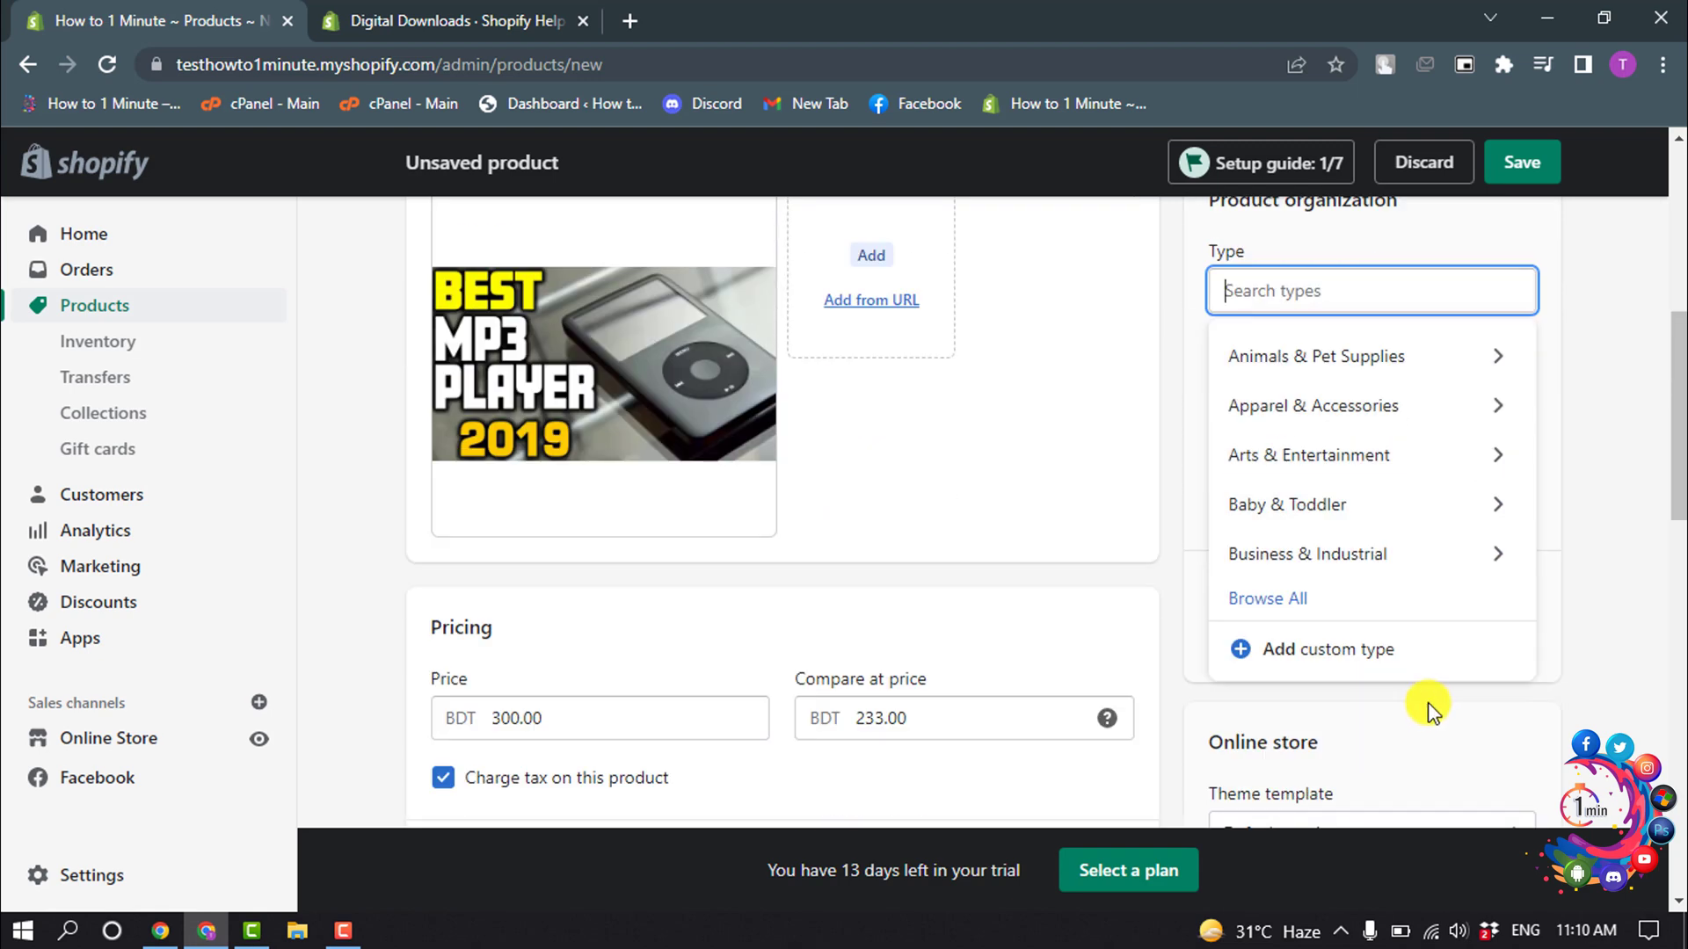
{"action": "left_click", "coordinate": [1337, 454]}
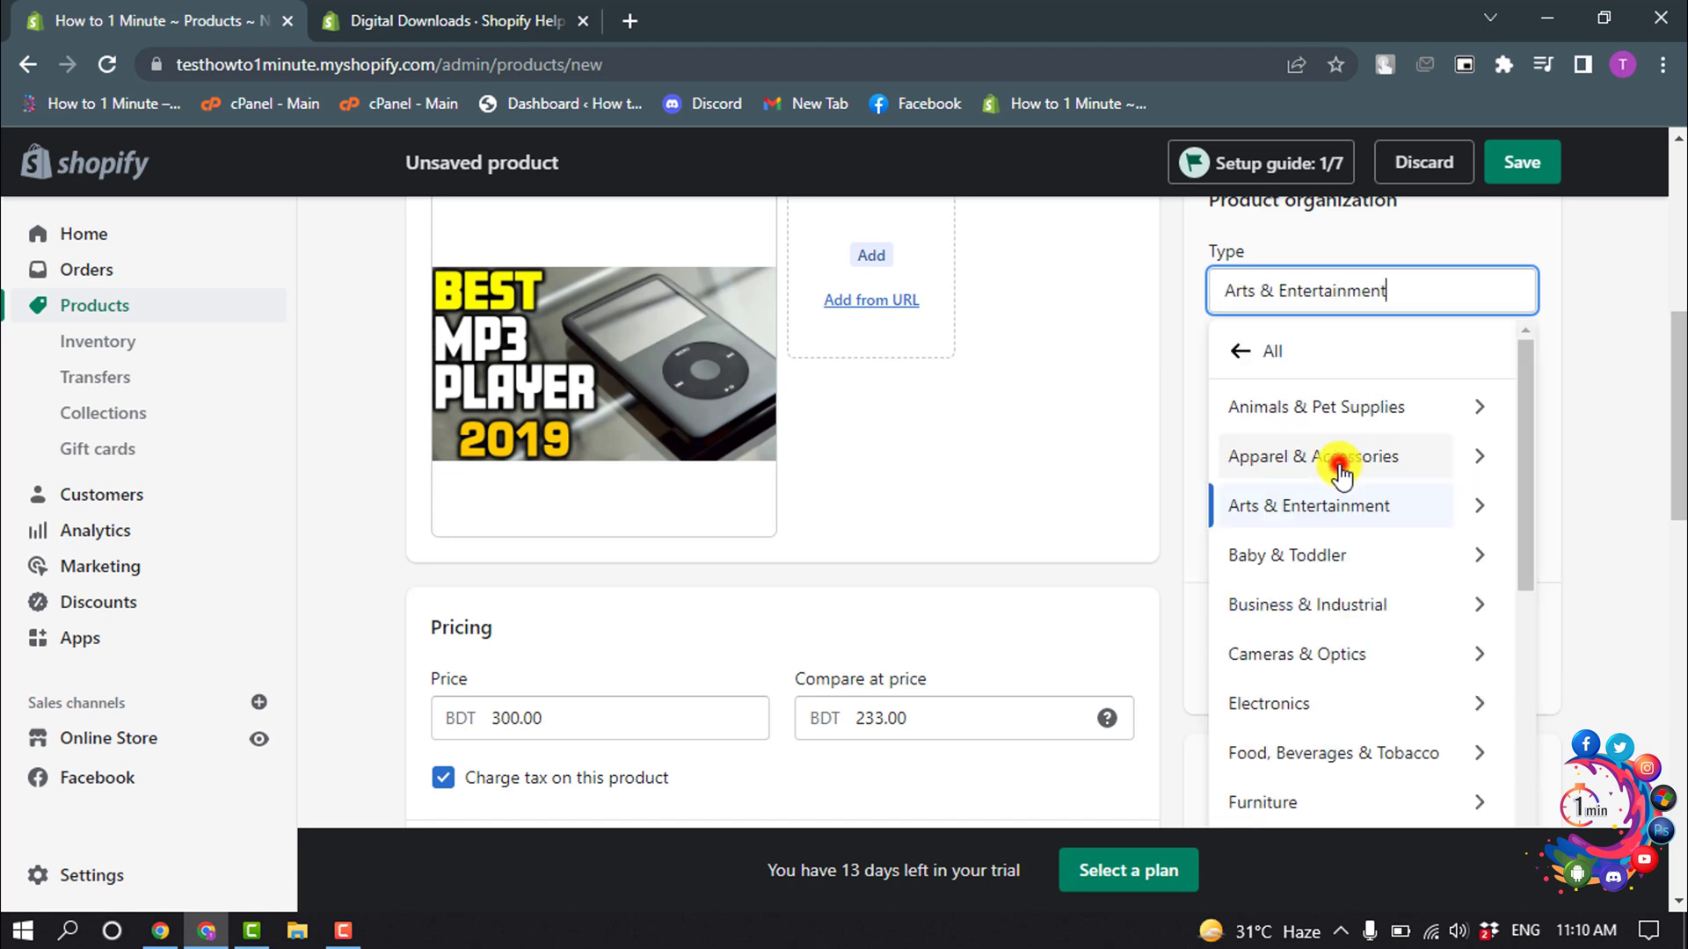
Step: Choose vendor How to 1 Minute and add the product to the Home page collection
{"action": "left_click", "coordinate": [1323, 420]}
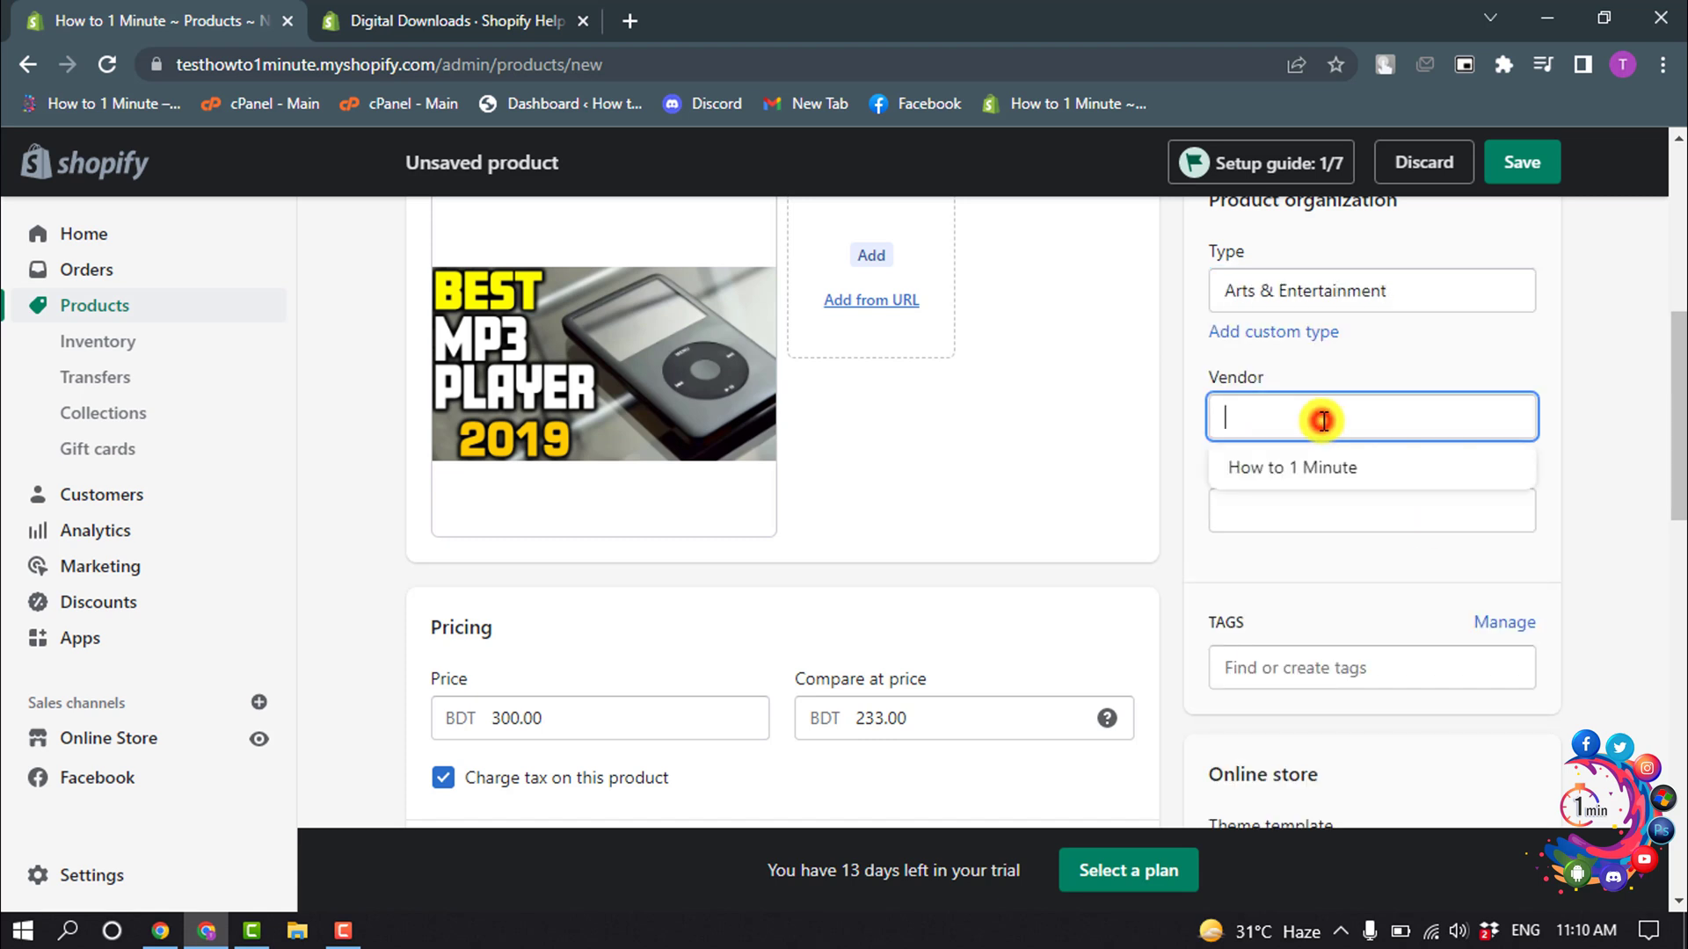
{"action": "left_click", "coordinate": [1298, 467]}
{"action": "left_click", "coordinate": [1321, 514]}
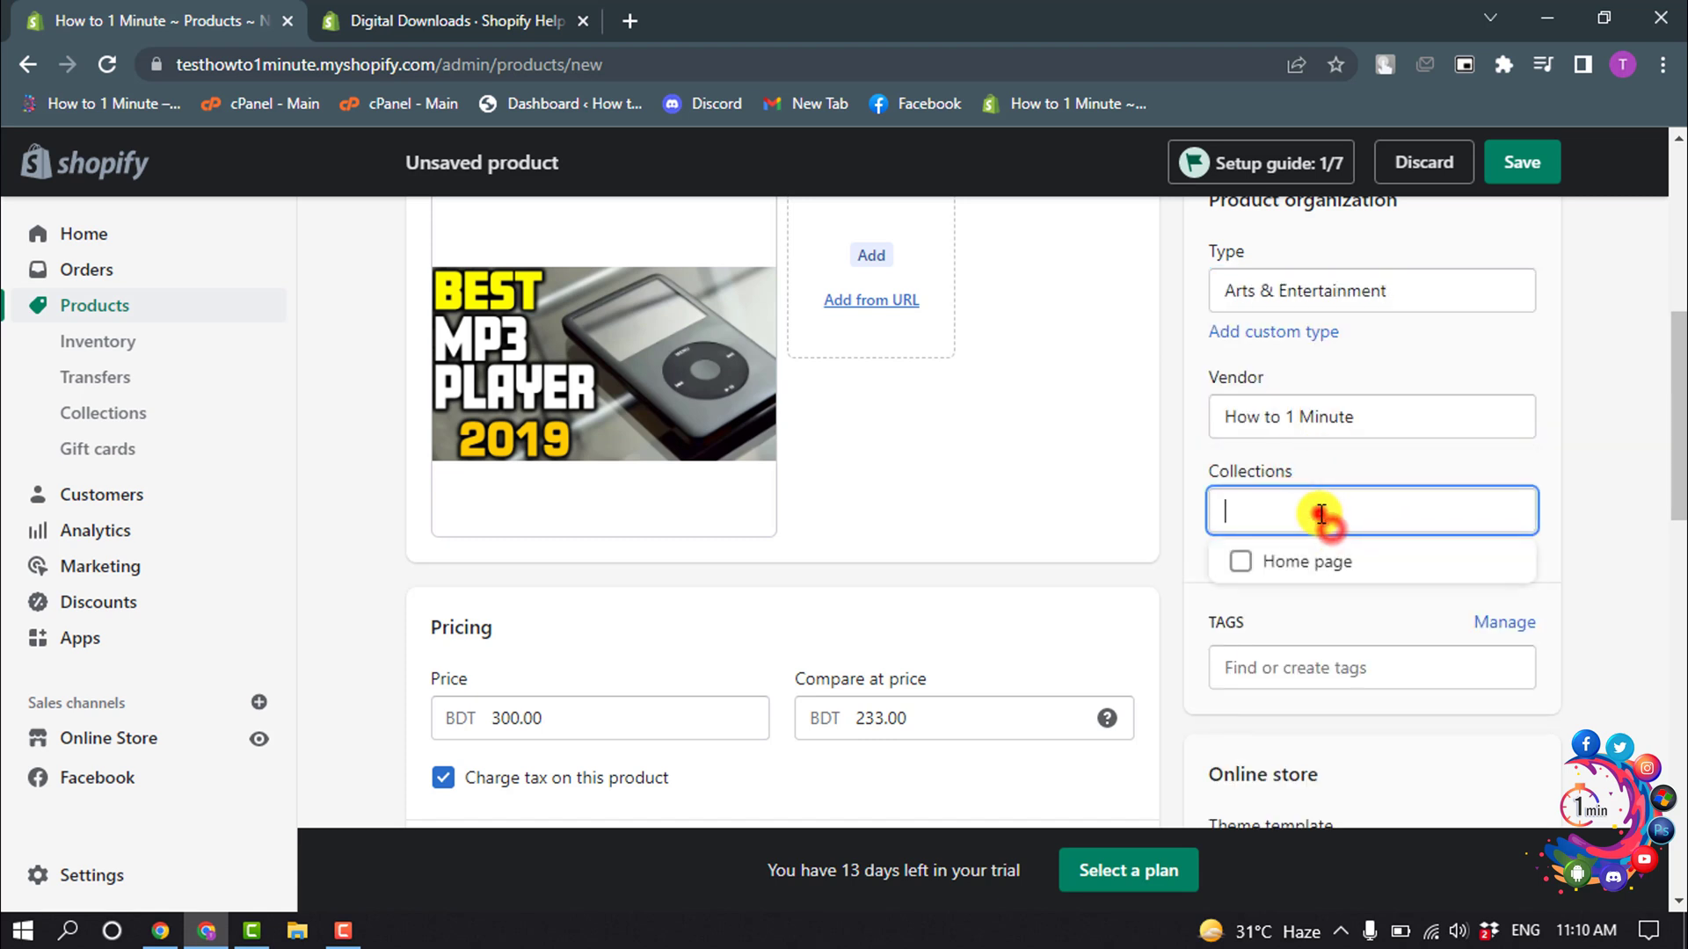
{"action": "left_click", "coordinate": [1292, 561]}
Step: Add the tag mp3 to the product
{"action": "scroll", "coordinate": [1451, 567], "scroll_direction": "down", "scroll_amount": 5}
{"action": "scroll", "coordinate": [1294, 437], "scroll_direction": "up", "scroll_amount": 2}
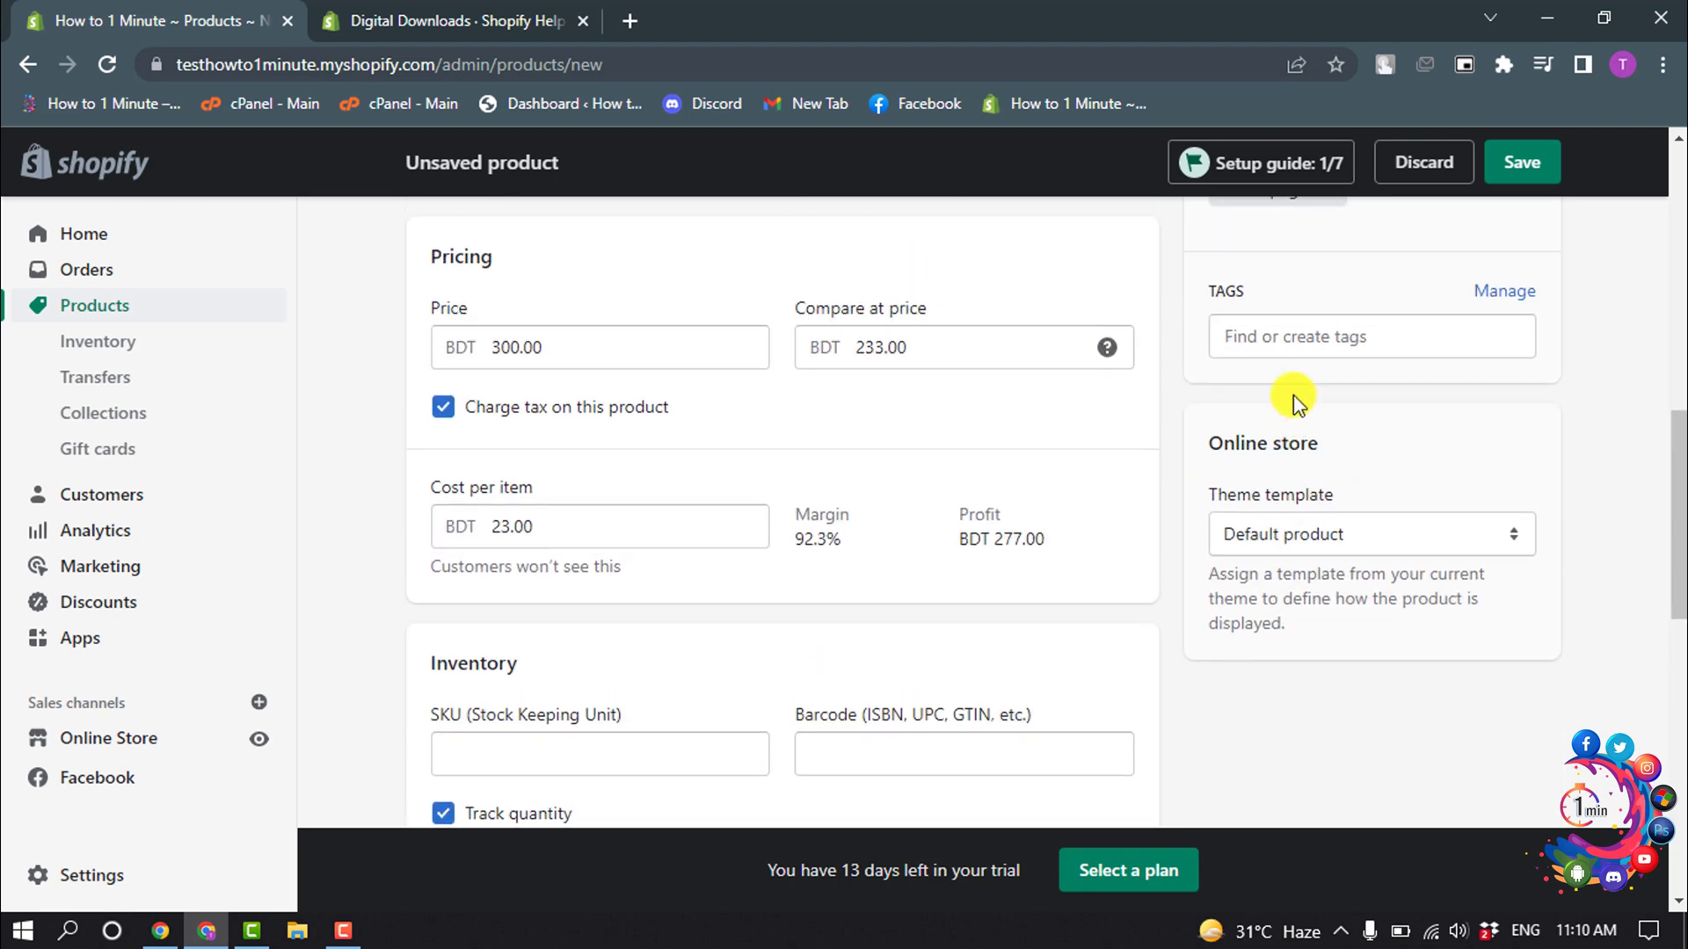
{"action": "left_click", "coordinate": [1299, 343]}
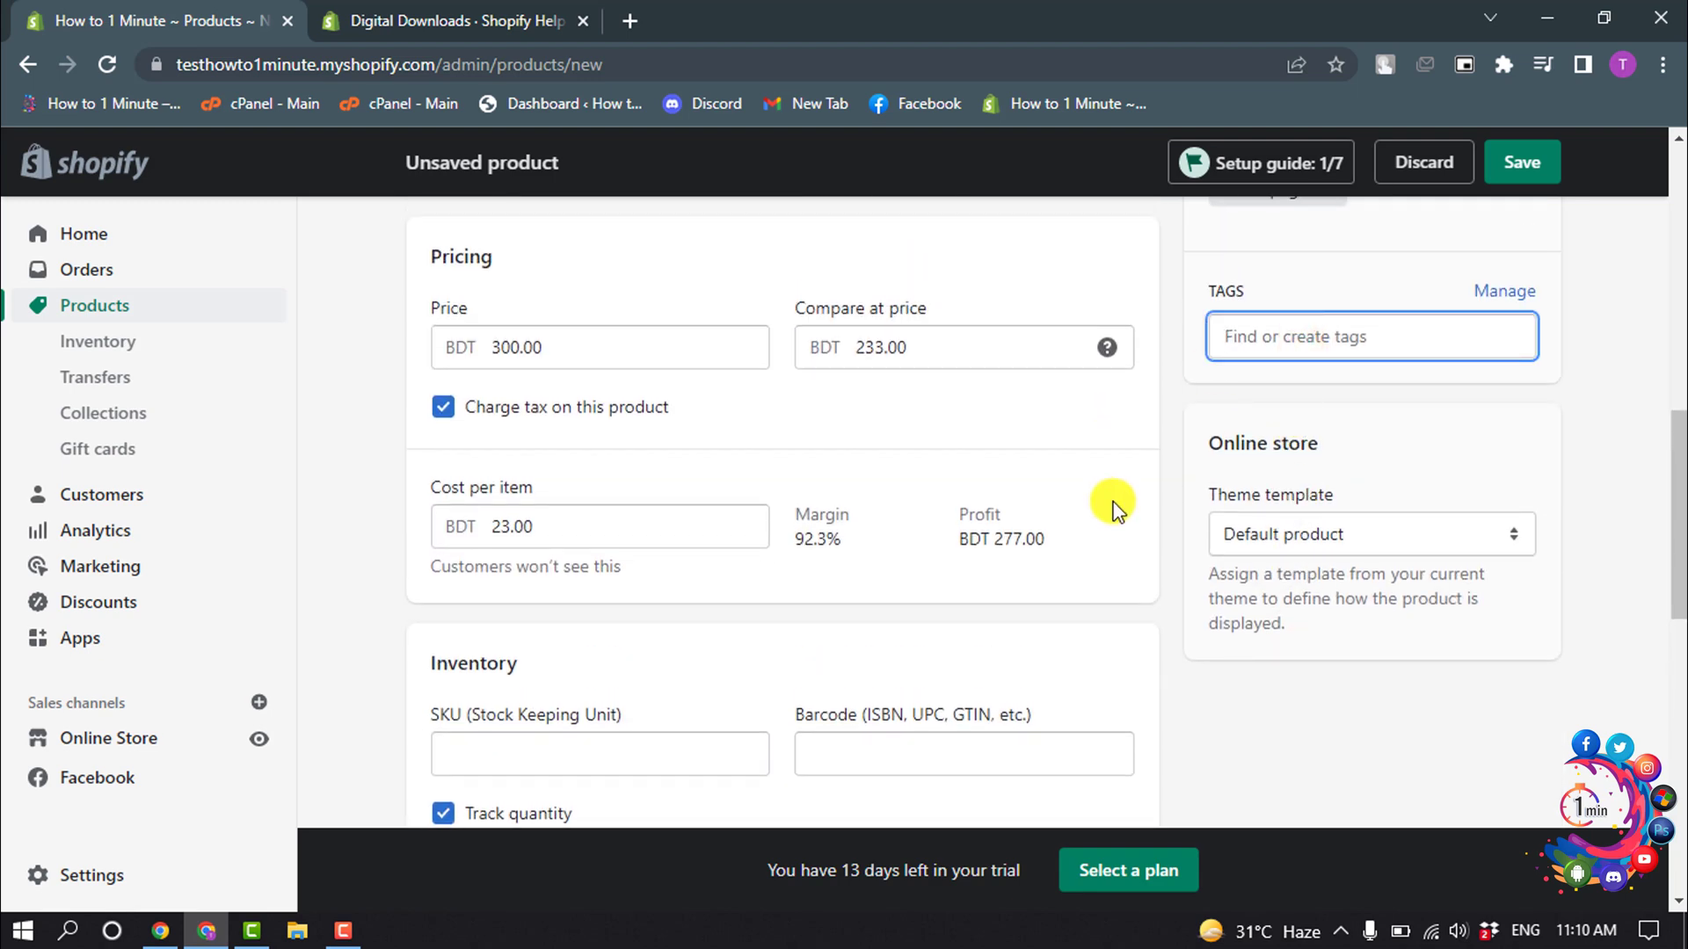
{"action": "type", "text": "mp3"}
{"action": "key", "text": "Return"}
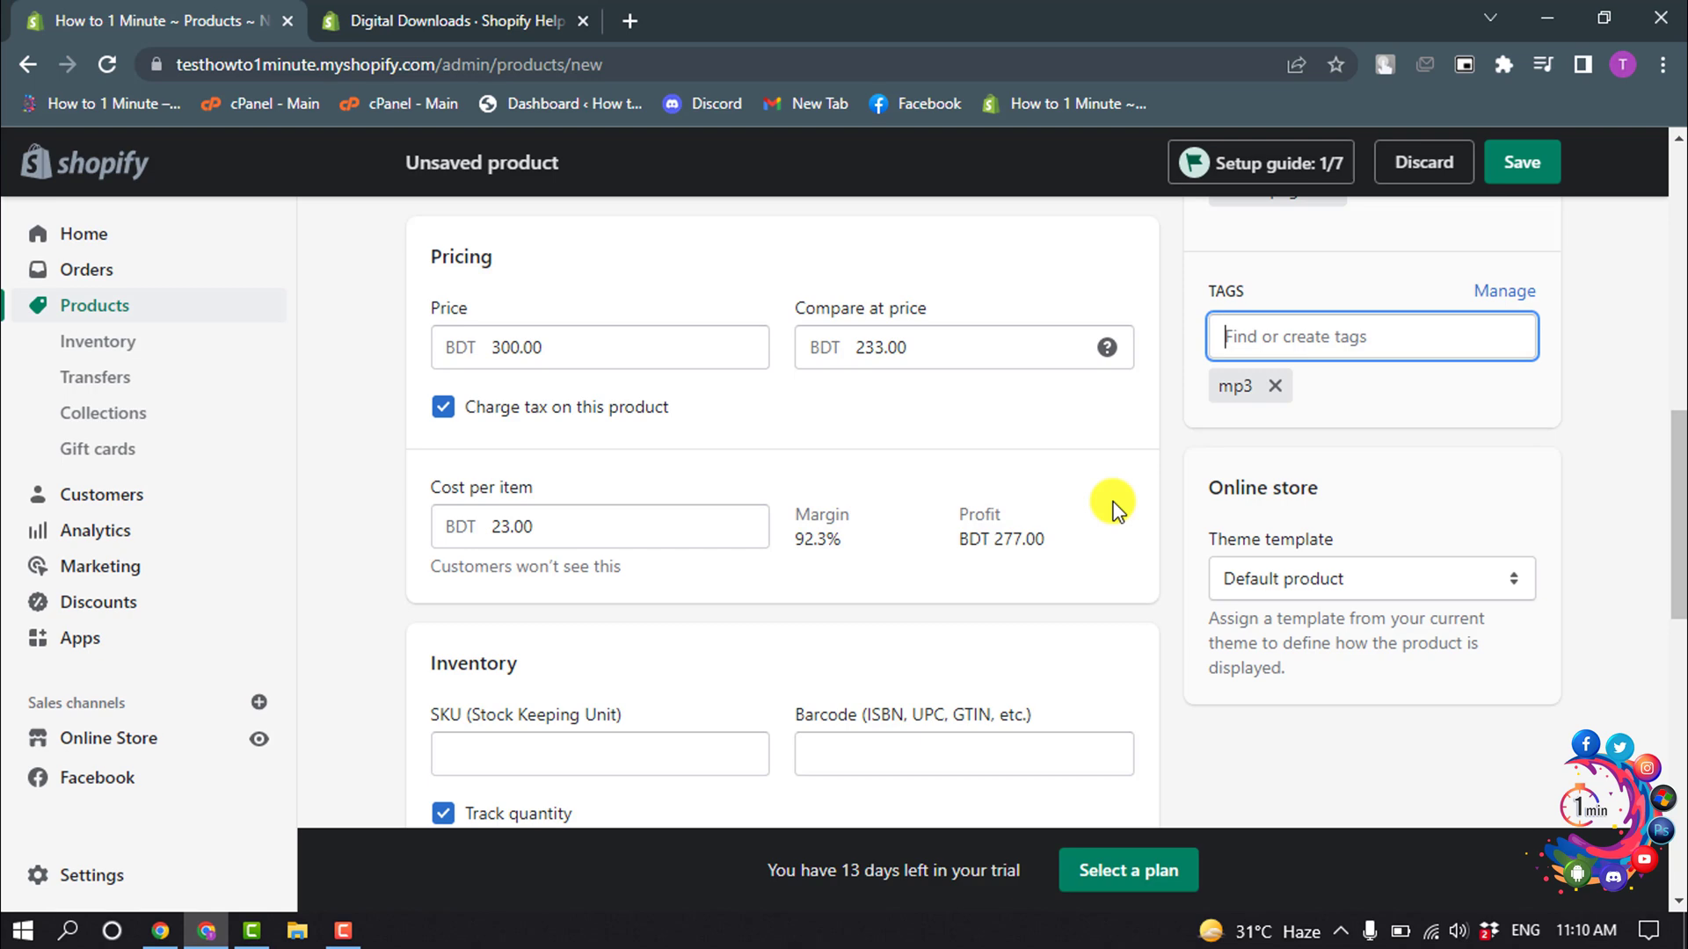
{"action": "scroll", "coordinate": [1327, 567], "scroll_direction": "down", "scroll_amount": 2}
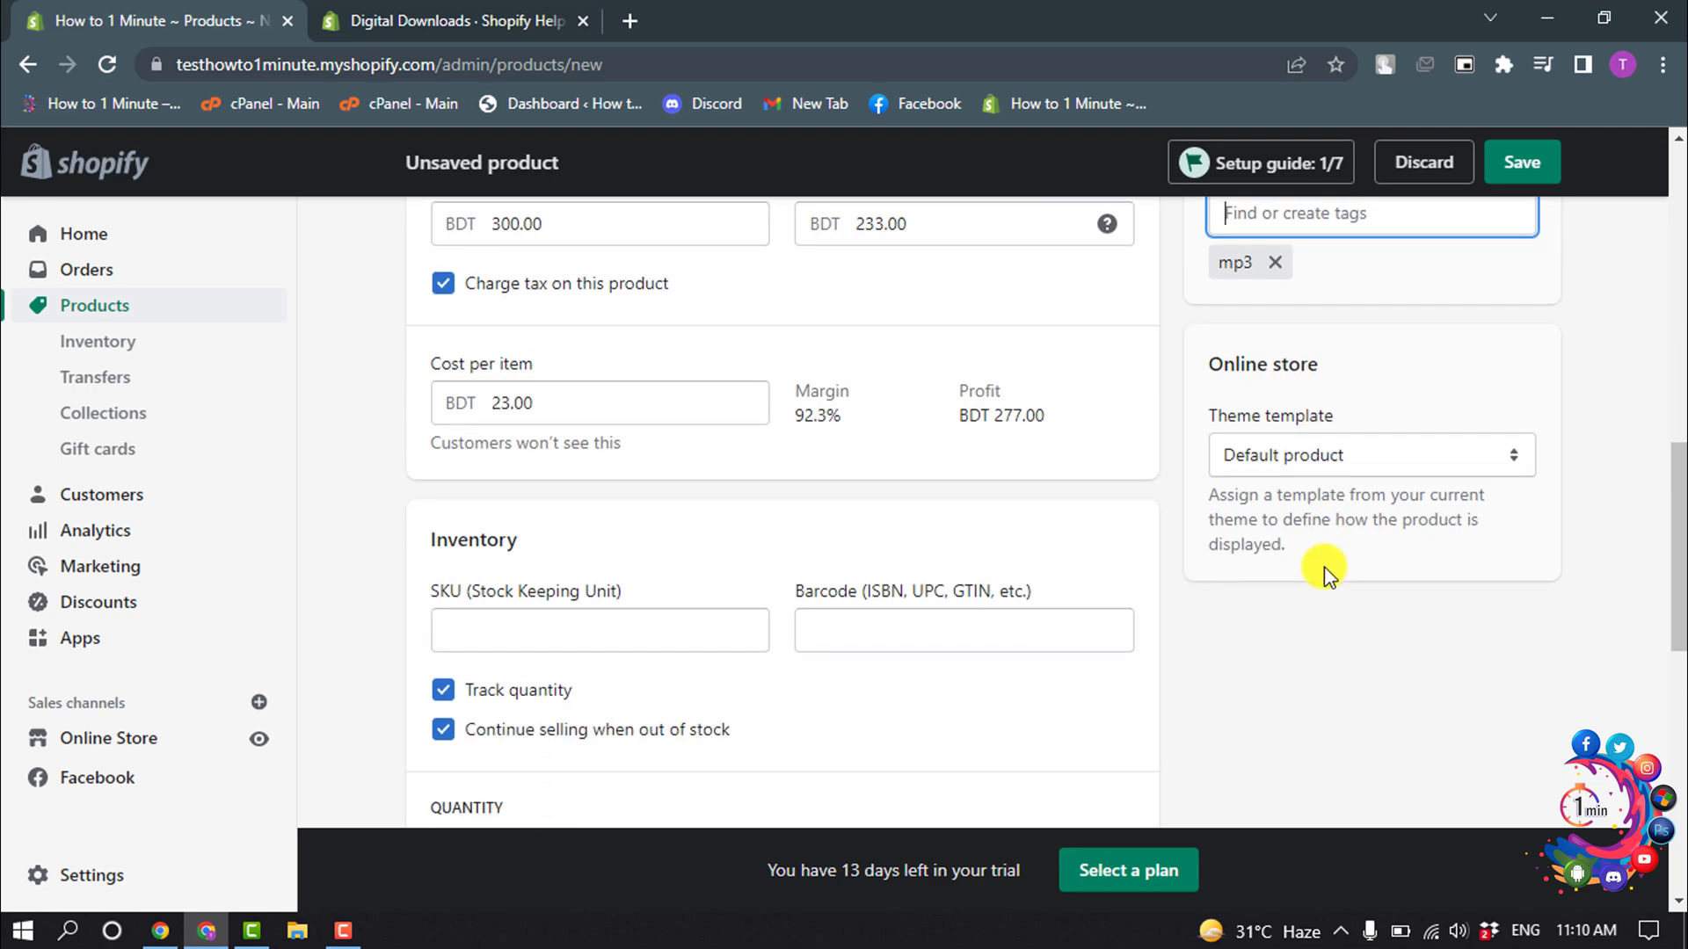
{"action": "scroll", "coordinate": [1324, 566], "scroll_direction": "up", "scroll_amount": 15}
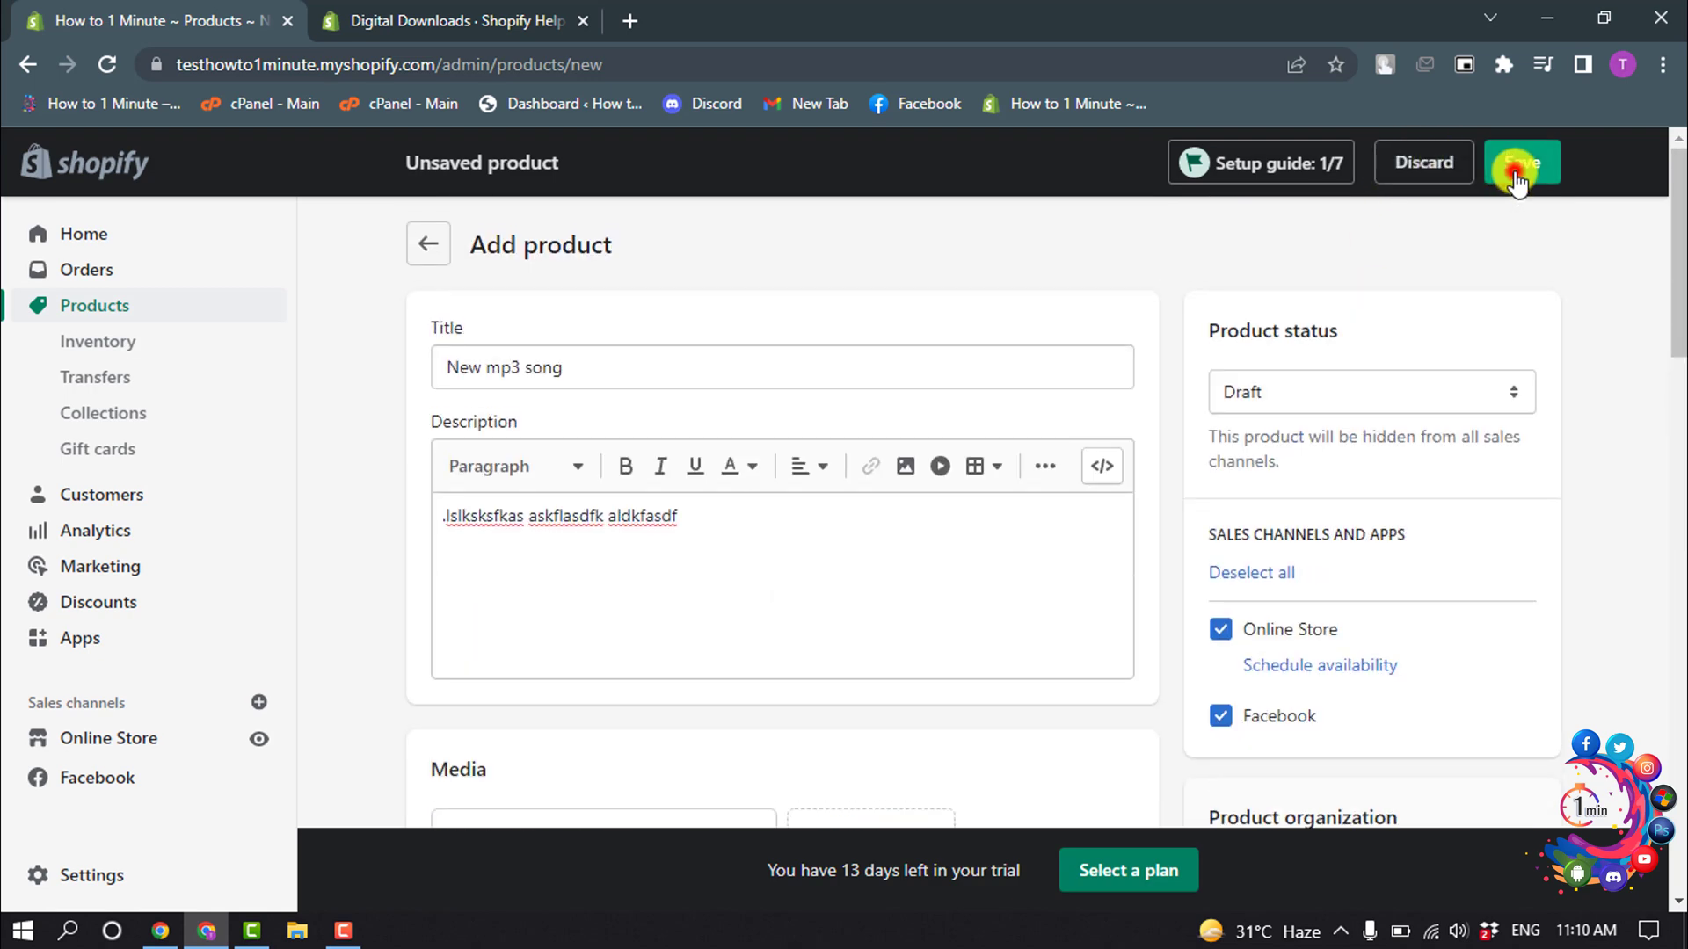
Step: Save New mp3 song as a draft, then search the admin for Digital Downloads
{"action": "left_click", "coordinate": [1515, 174]}
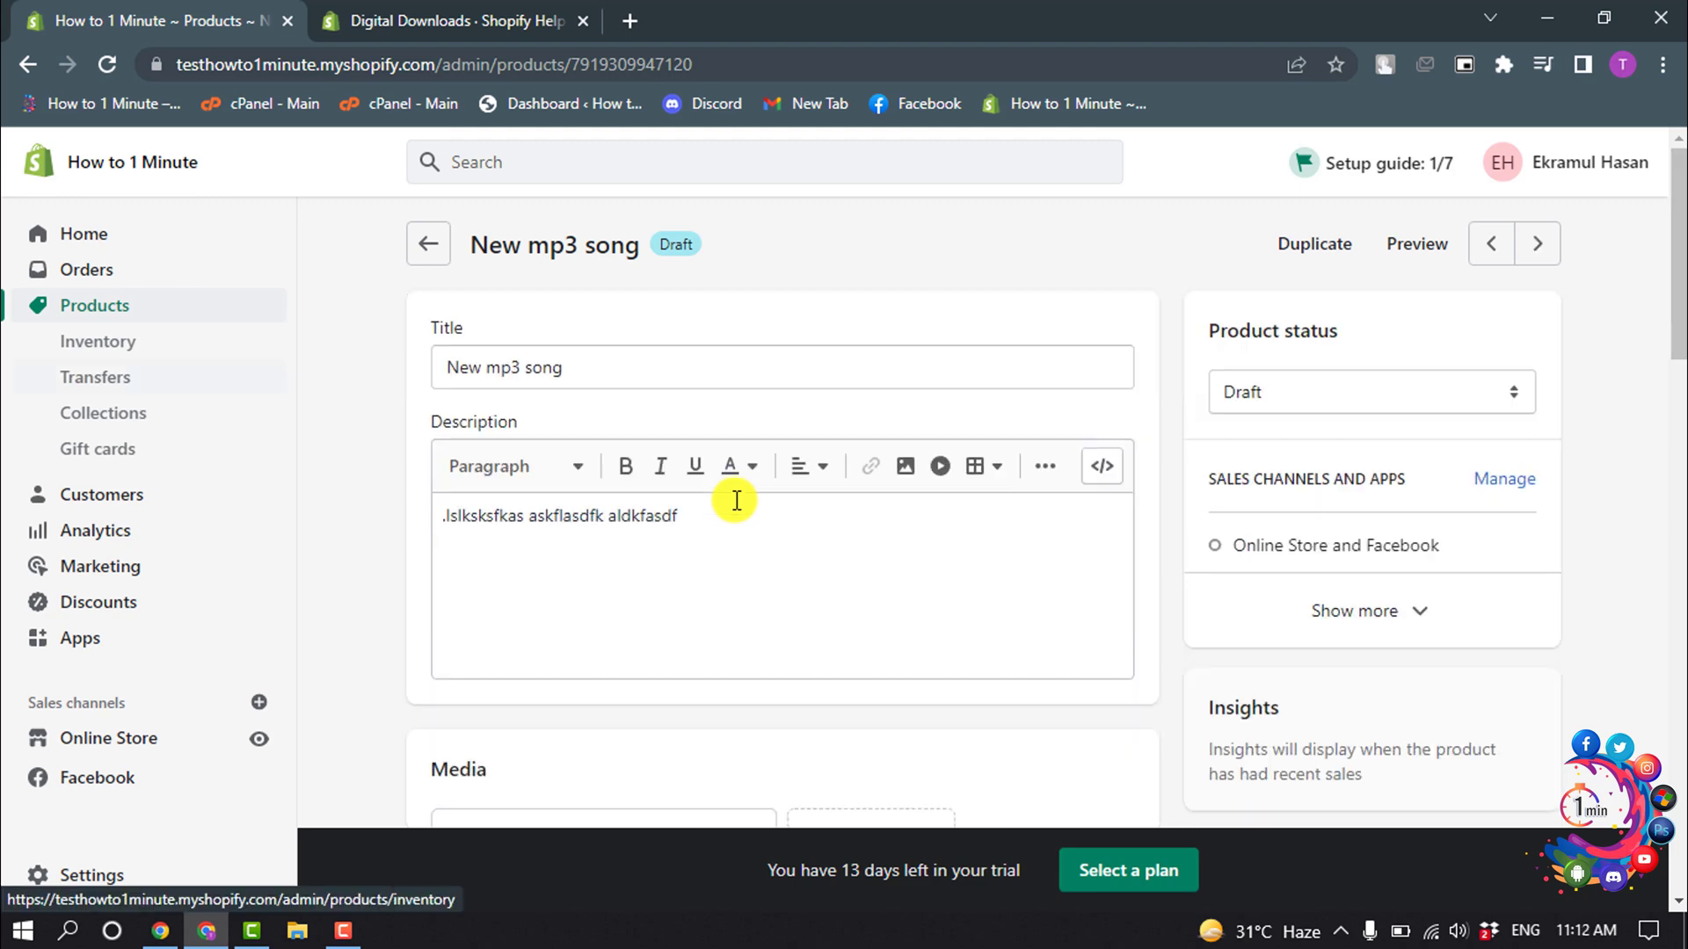
{"action": "left_click", "coordinate": [97, 242]}
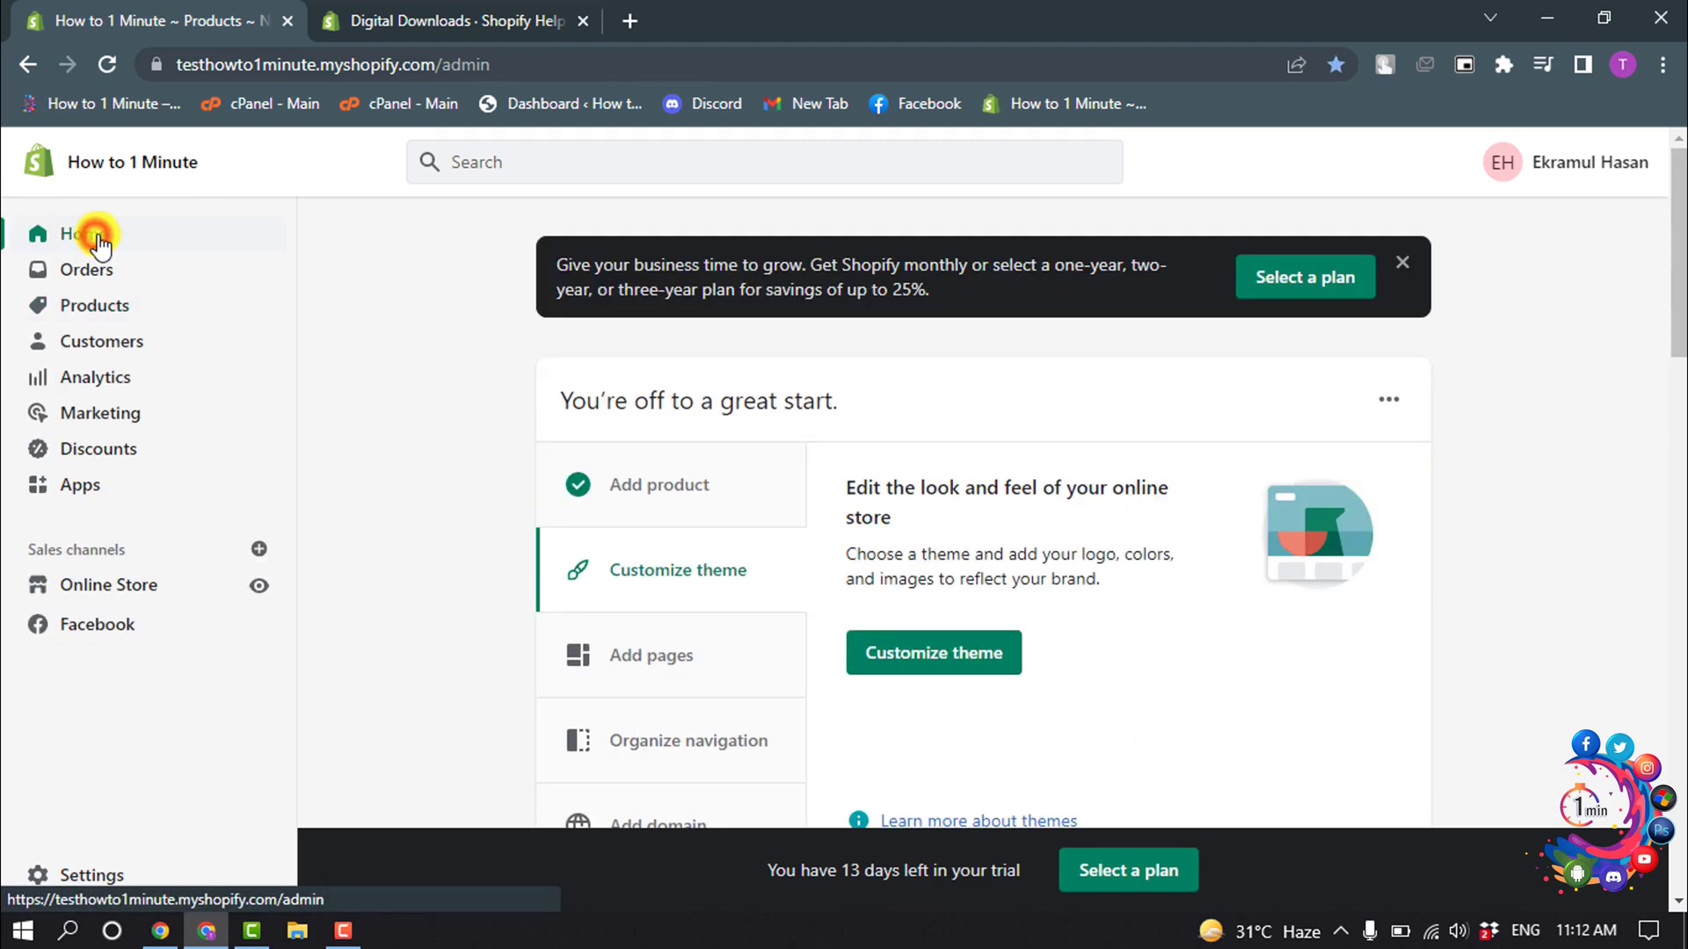
{"action": "left_click", "coordinate": [499, 169]}
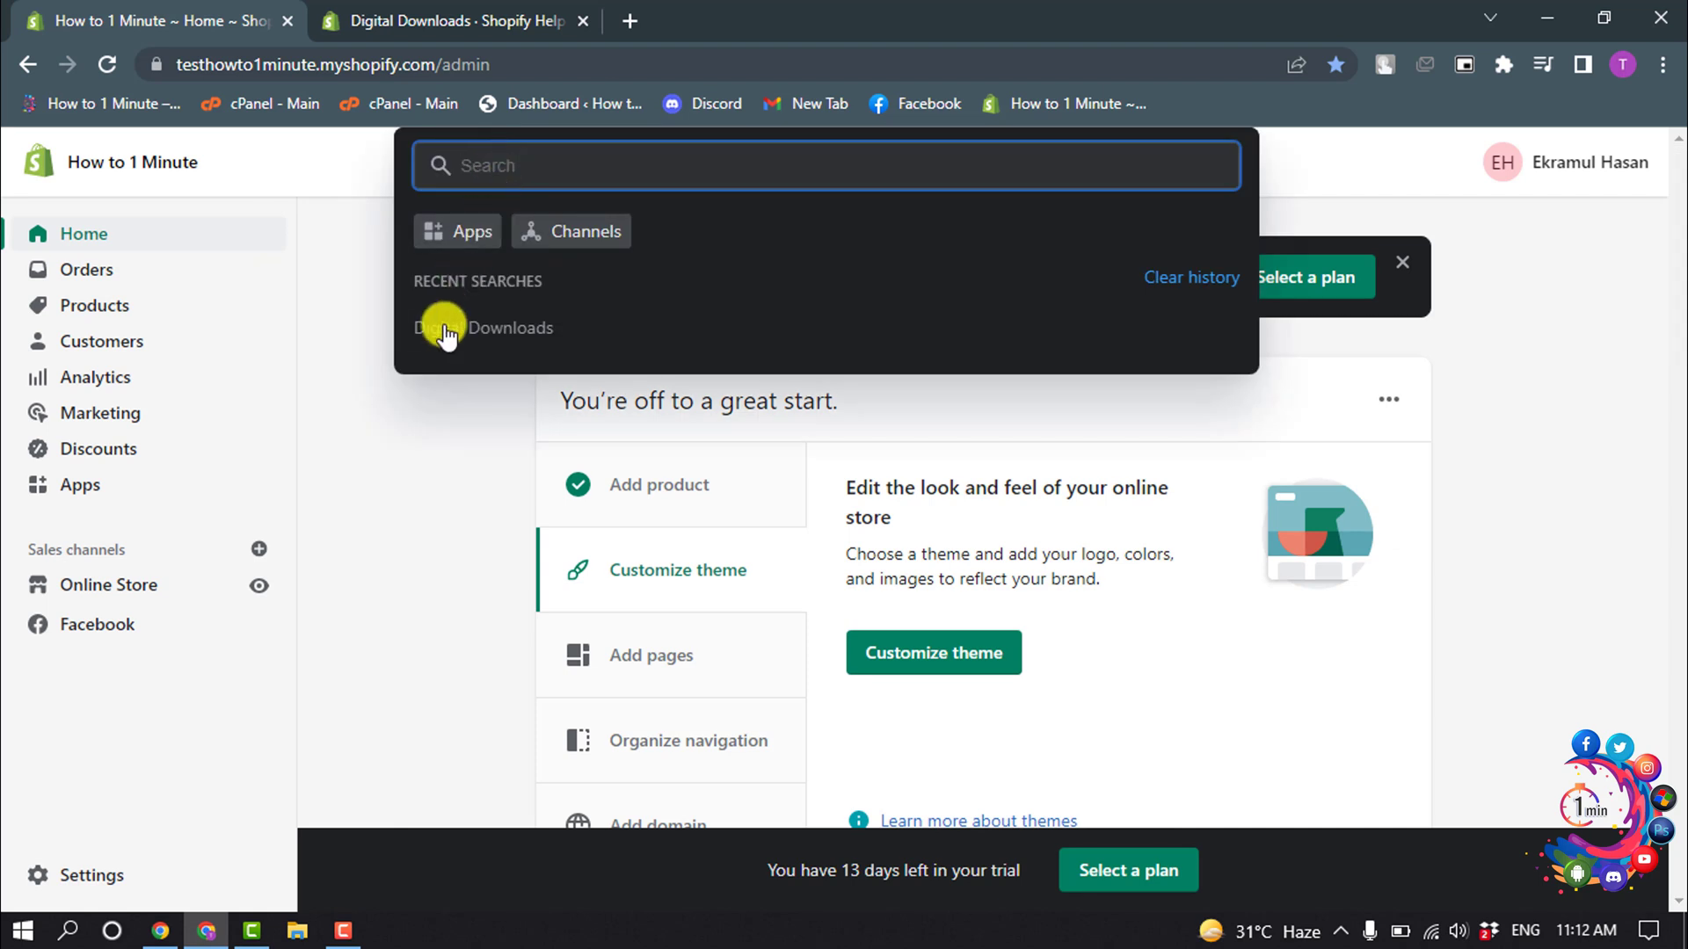
{"action": "left_click", "coordinate": [480, 329]}
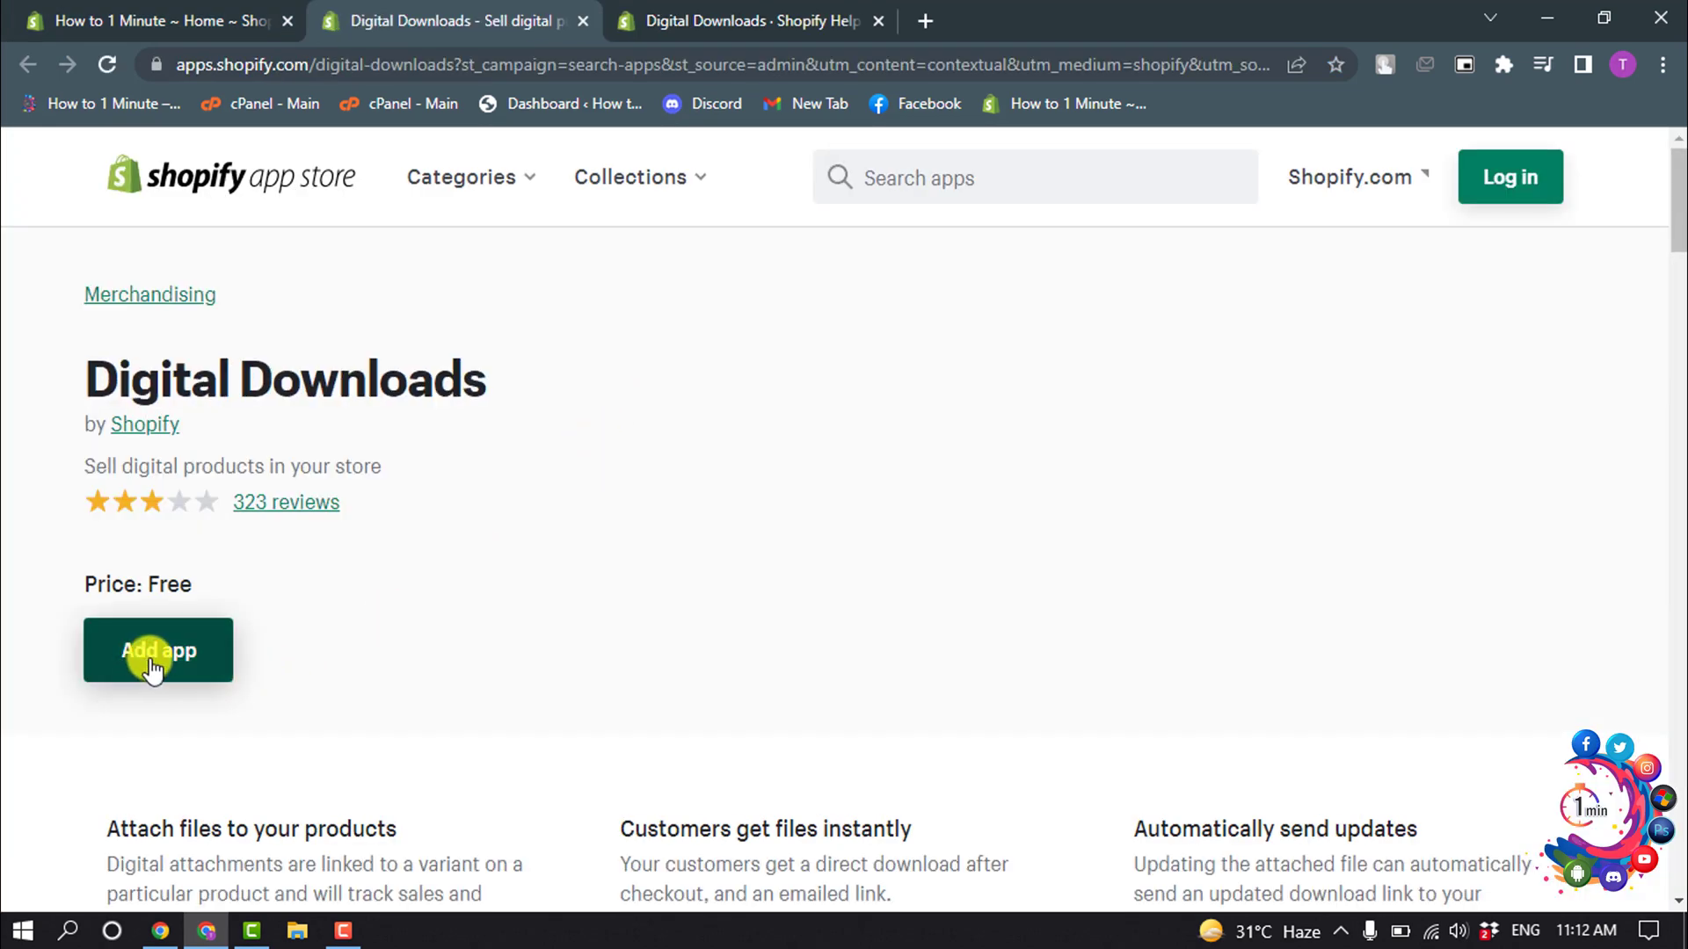
Step: Add the free Digital Downloads app using the signed-in store account and approve installation
{"action": "left_click", "coordinate": [151, 661]}
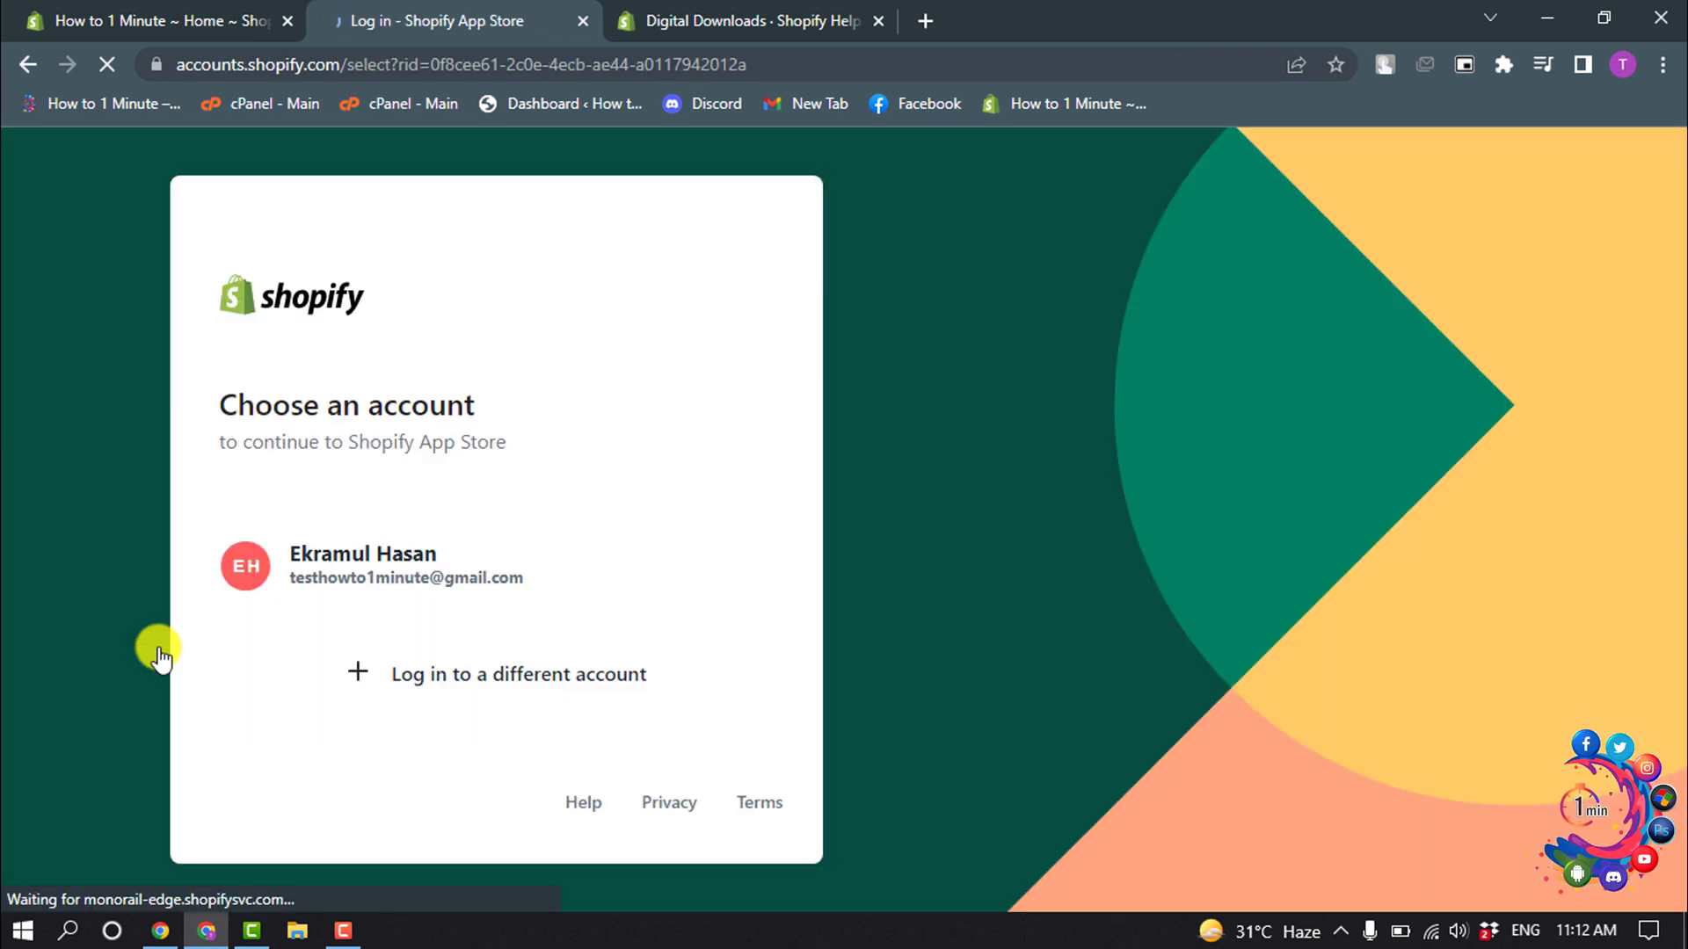
{"action": "left_click", "coordinate": [428, 563]}
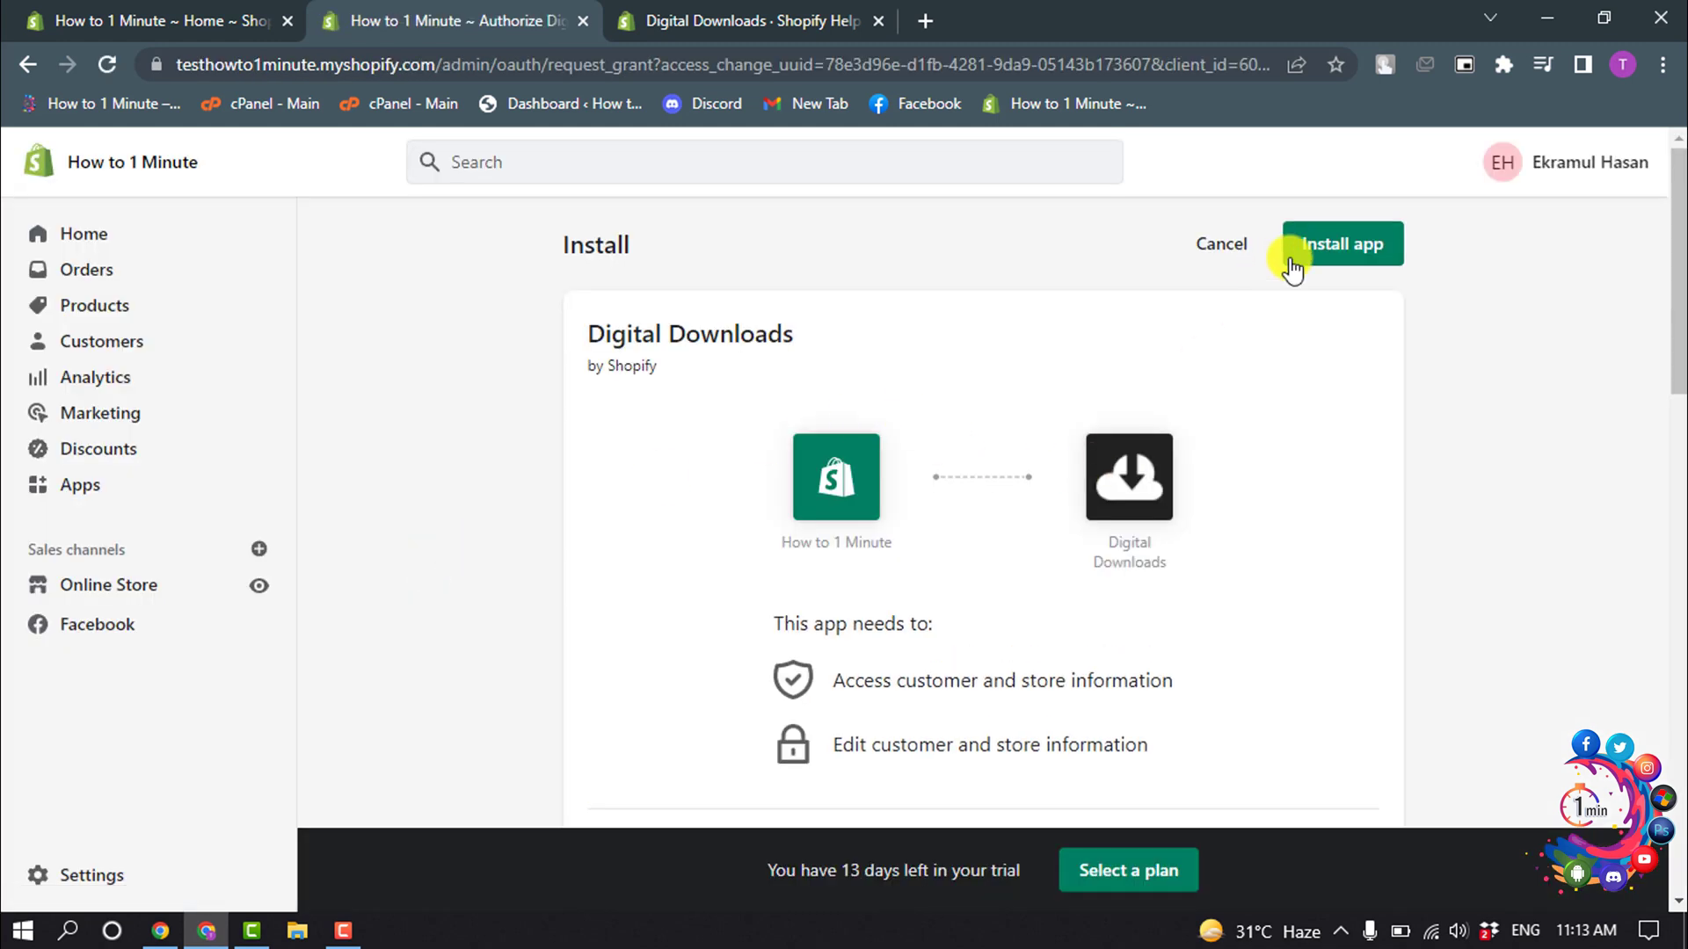
{"action": "left_click", "coordinate": [1340, 251]}
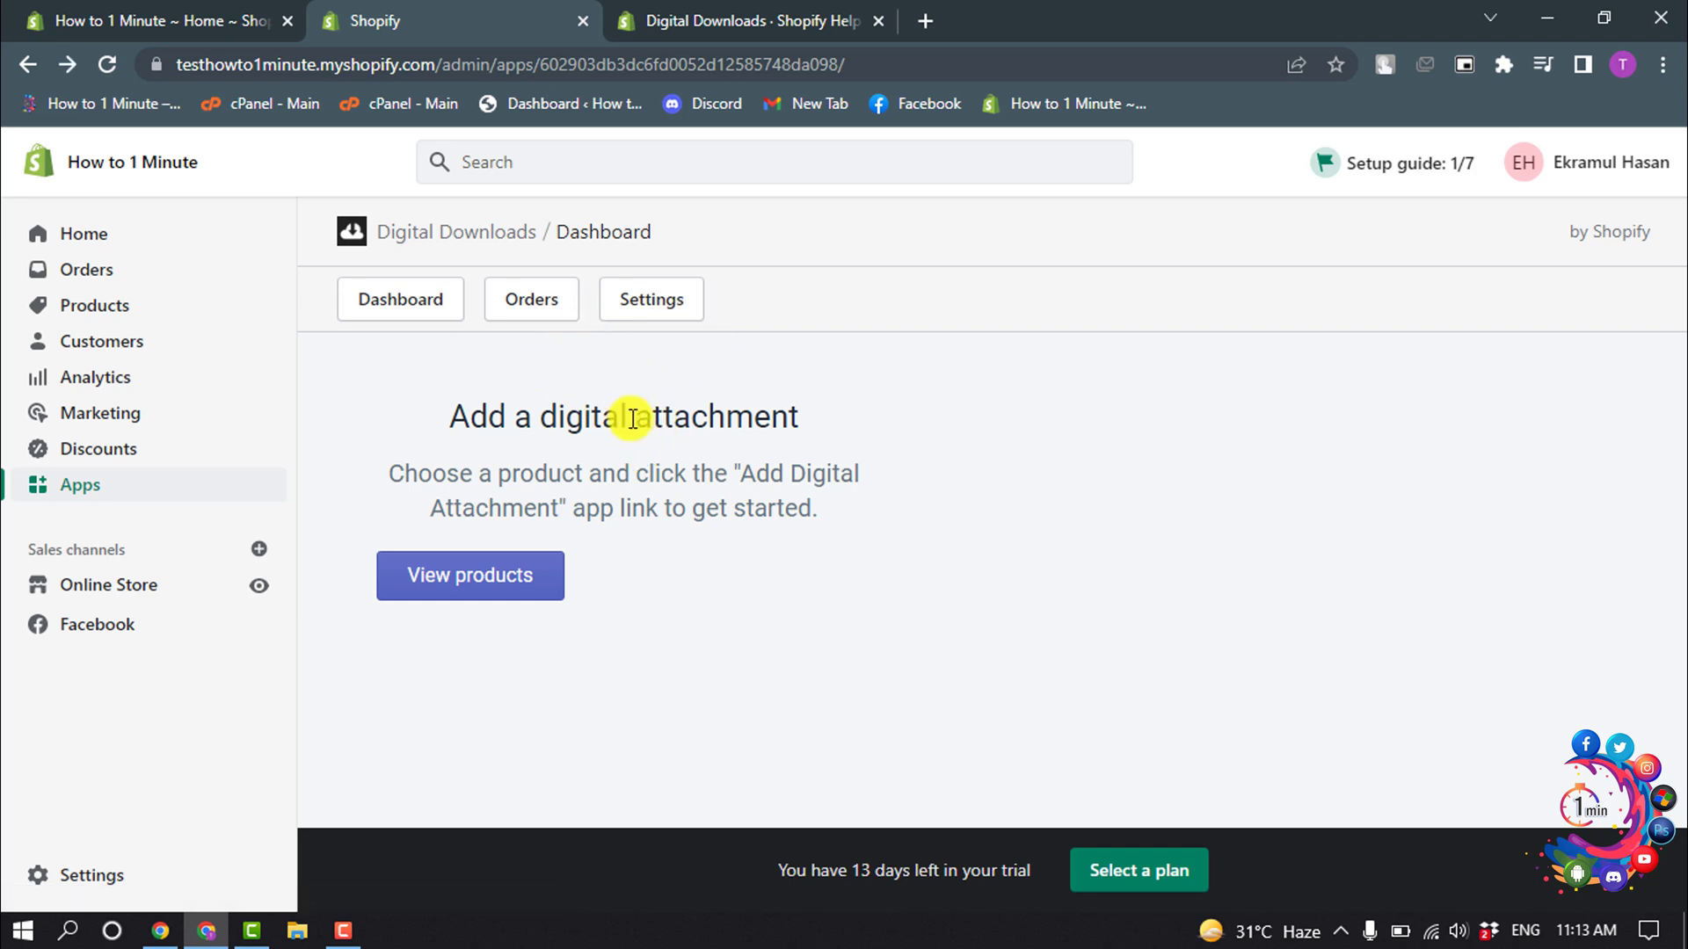
Step: Open New mp3 song and choose More actions > Add Digital Attachment
{"action": "left_click", "coordinate": [100, 310]}
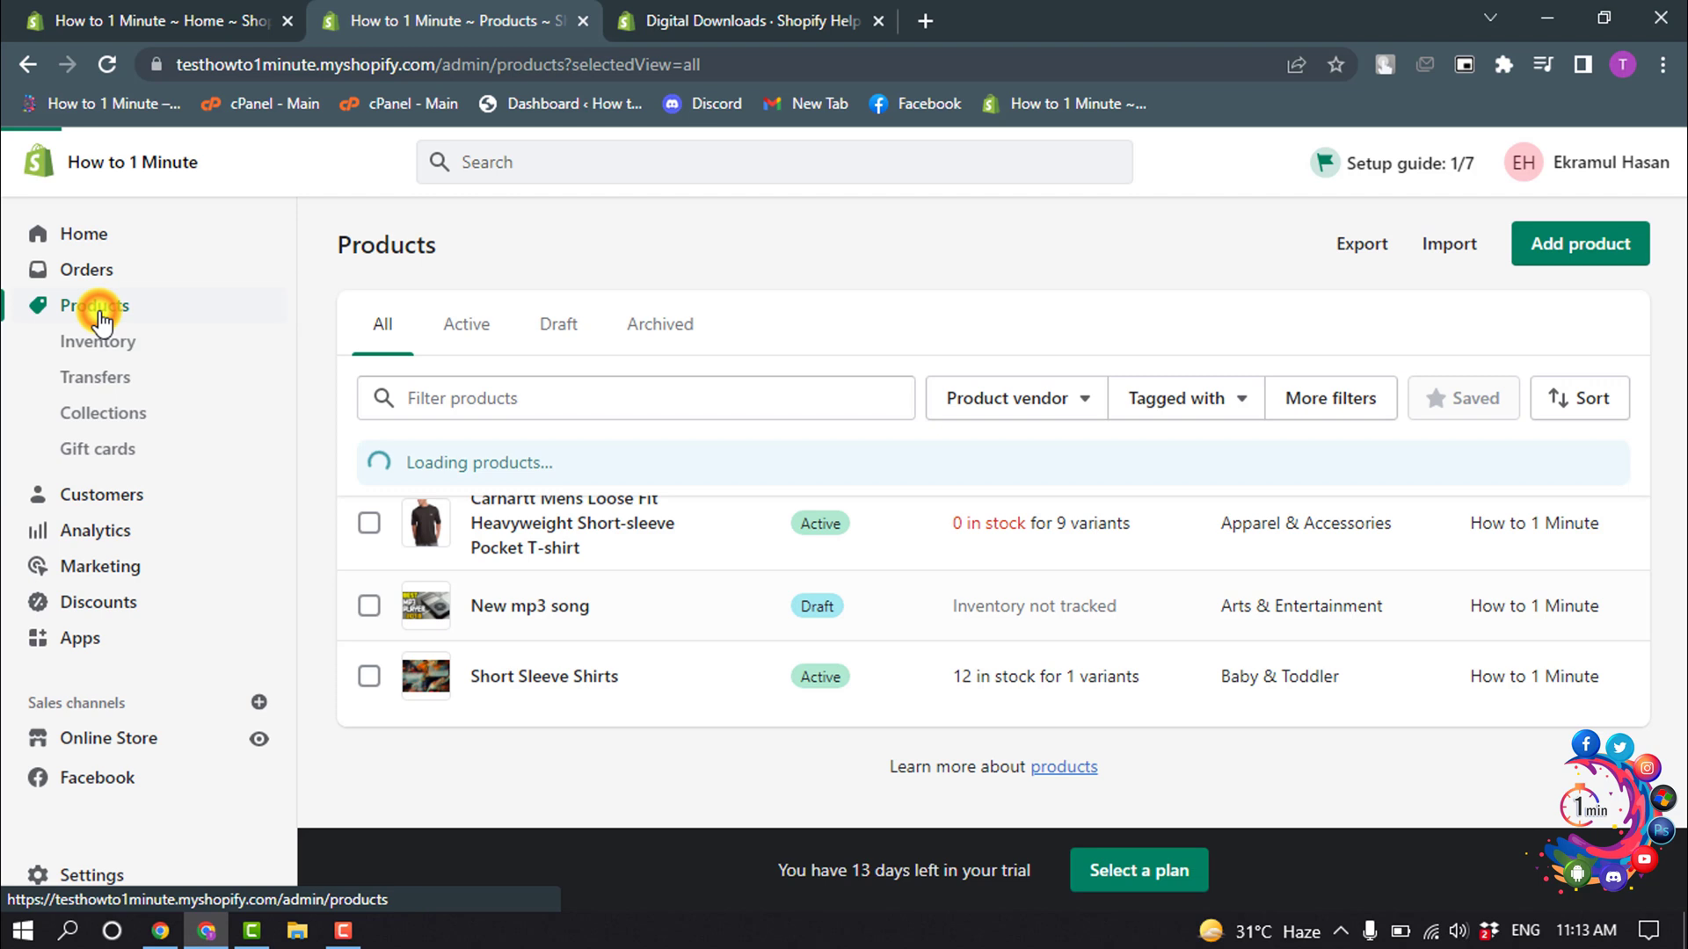
{"action": "left_click", "coordinate": [519, 611]}
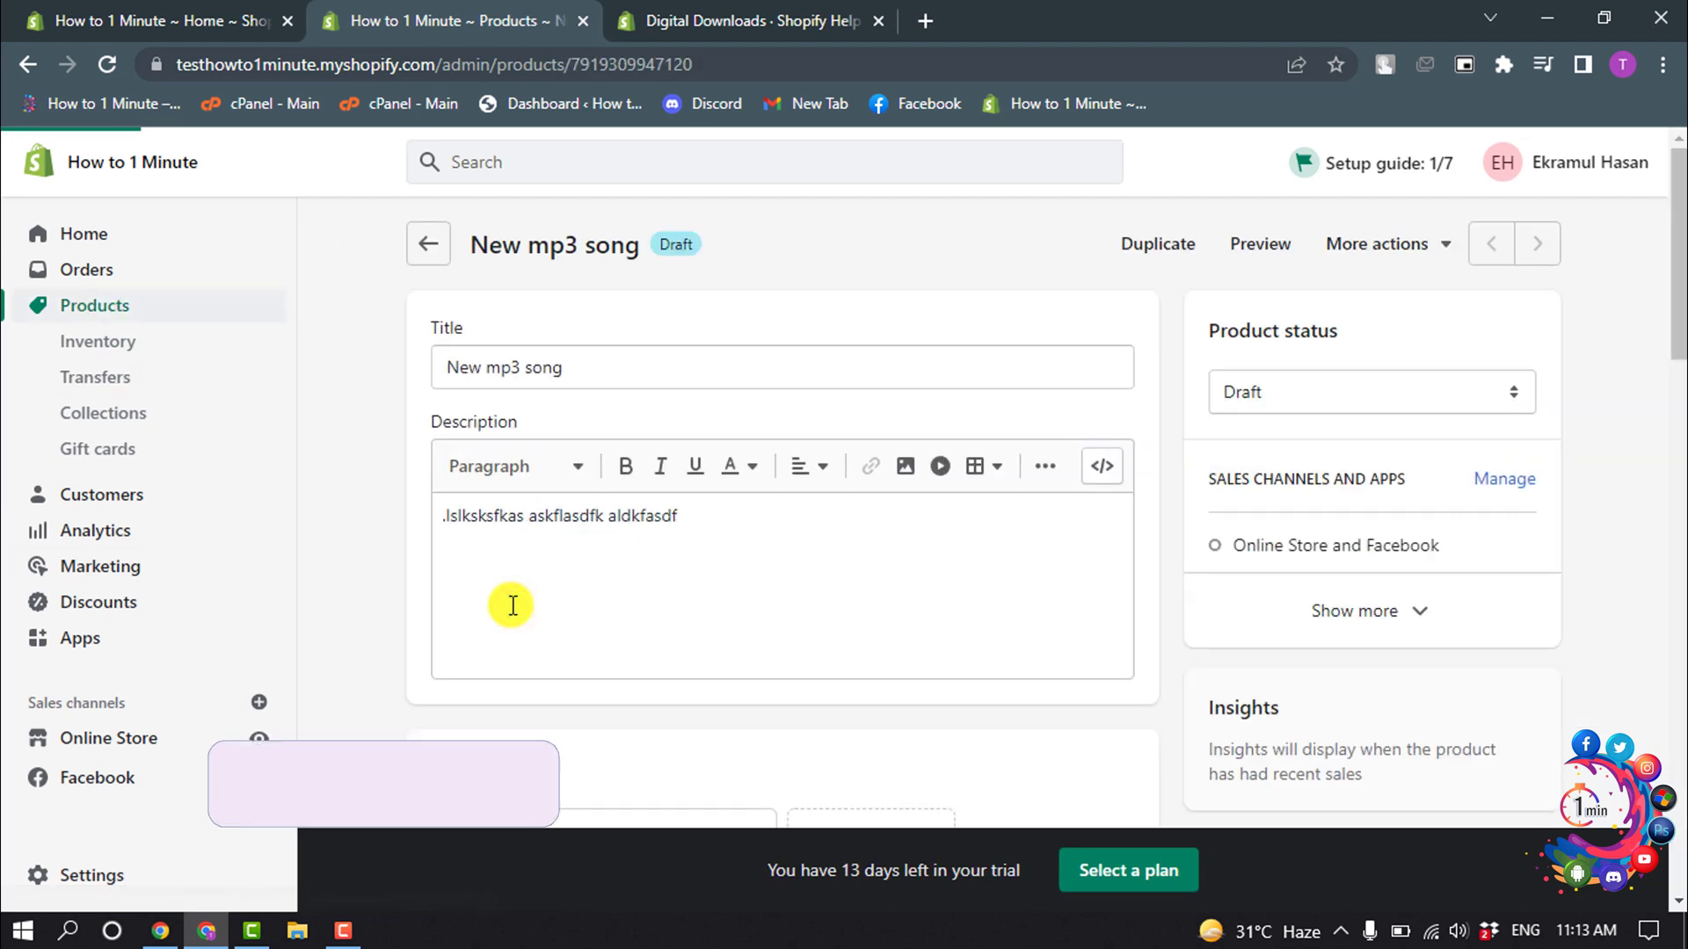
{"action": "left_click", "coordinate": [1412, 246]}
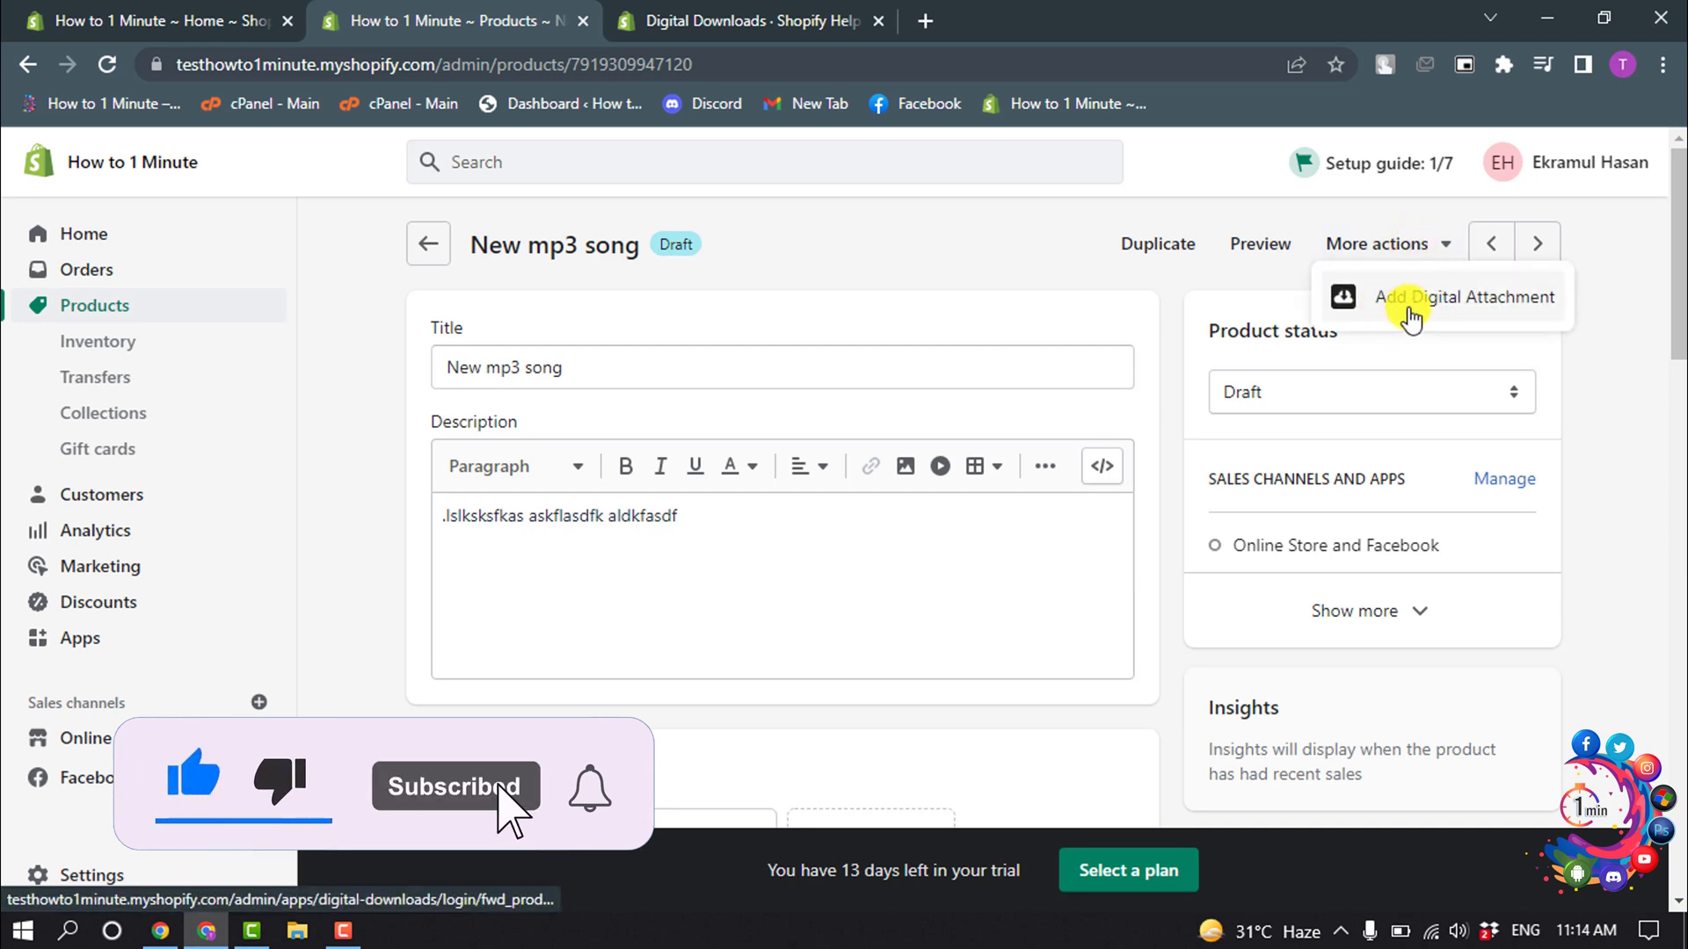
{"action": "left_click", "coordinate": [1497, 316]}
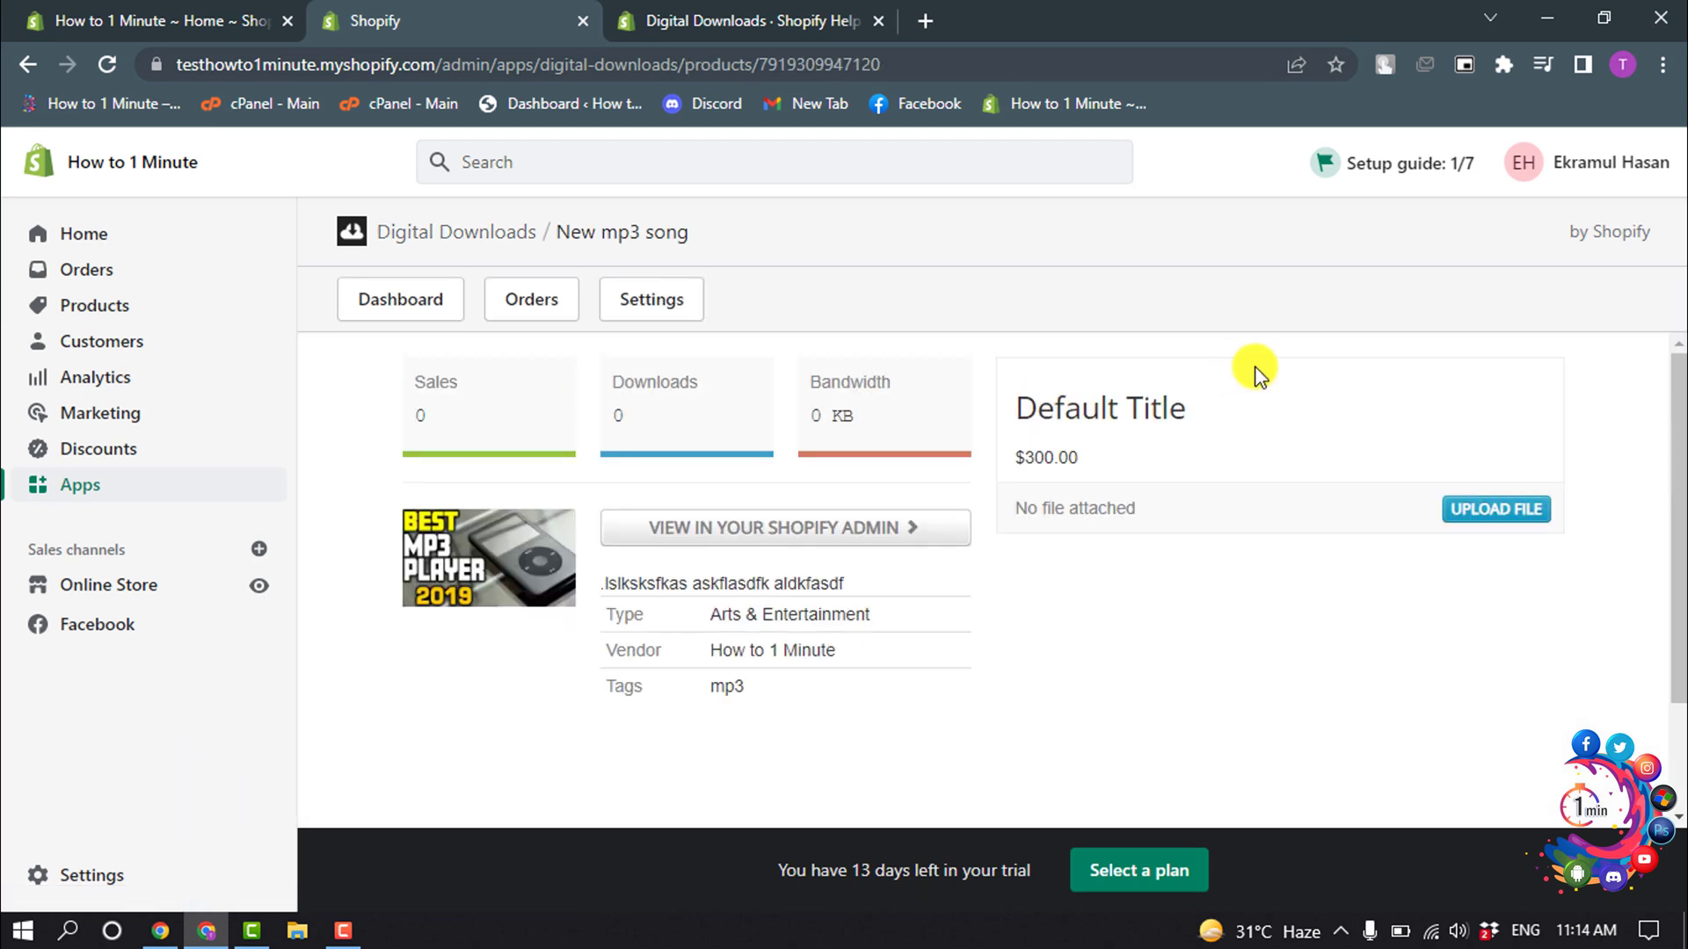
Step: Upload Space Age Hustle - Squadda B.mp3 from Downloads as the product's download
{"action": "left_click", "coordinate": [1497, 510]}
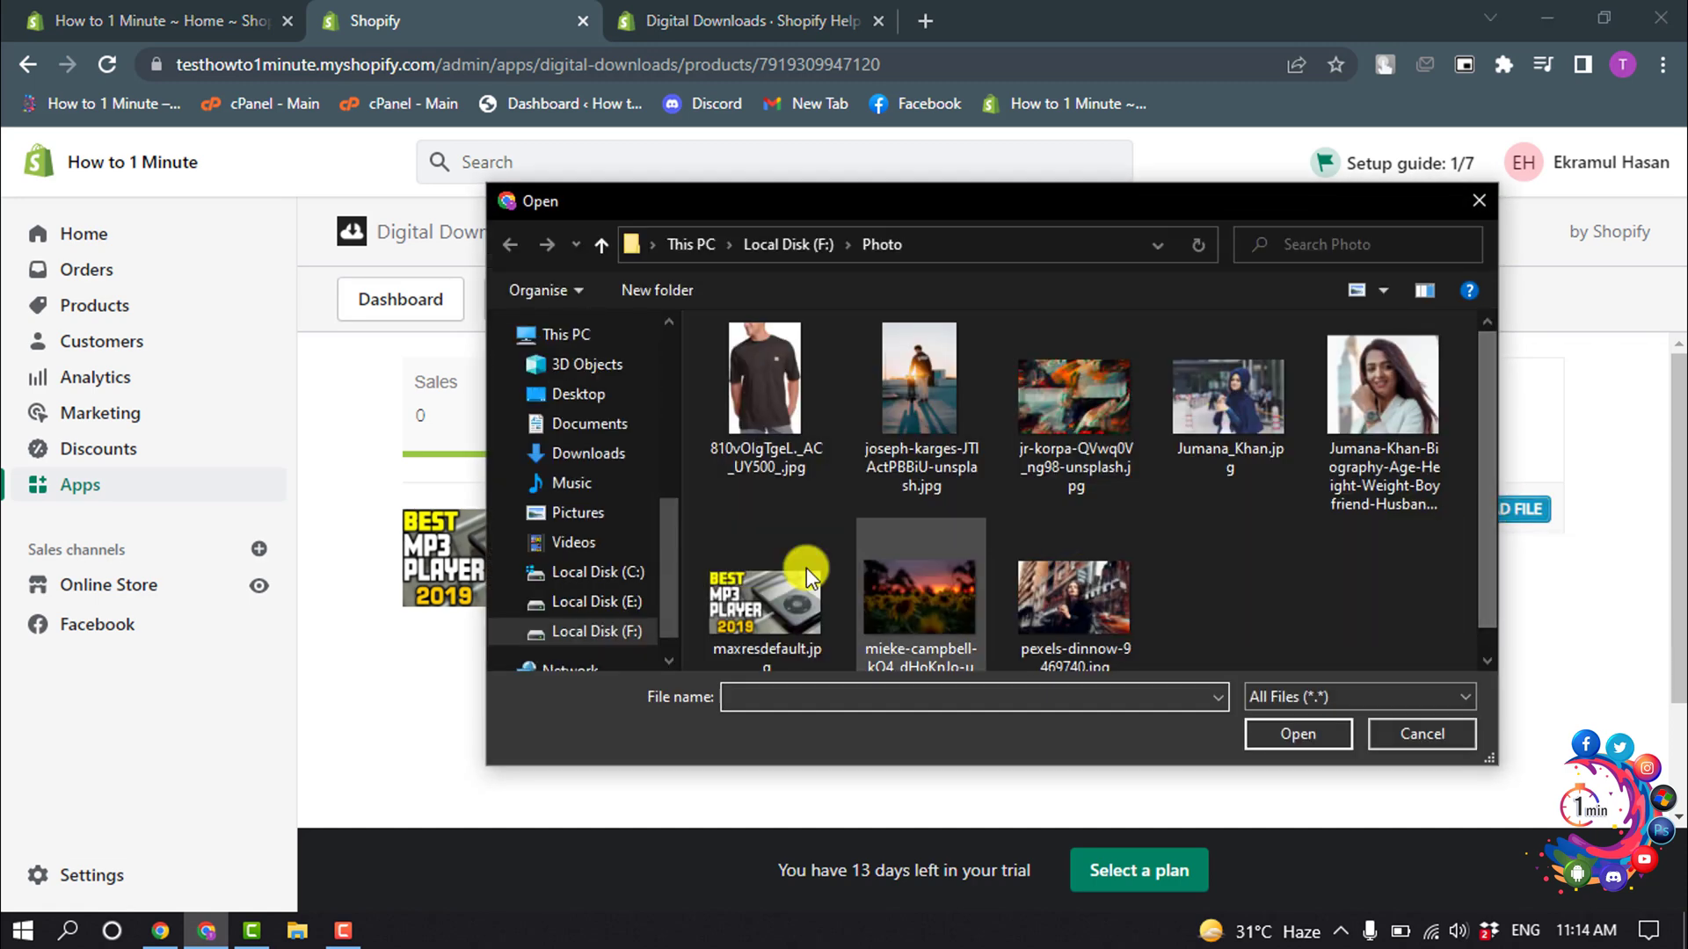
{"action": "left_click", "coordinate": [582, 453]}
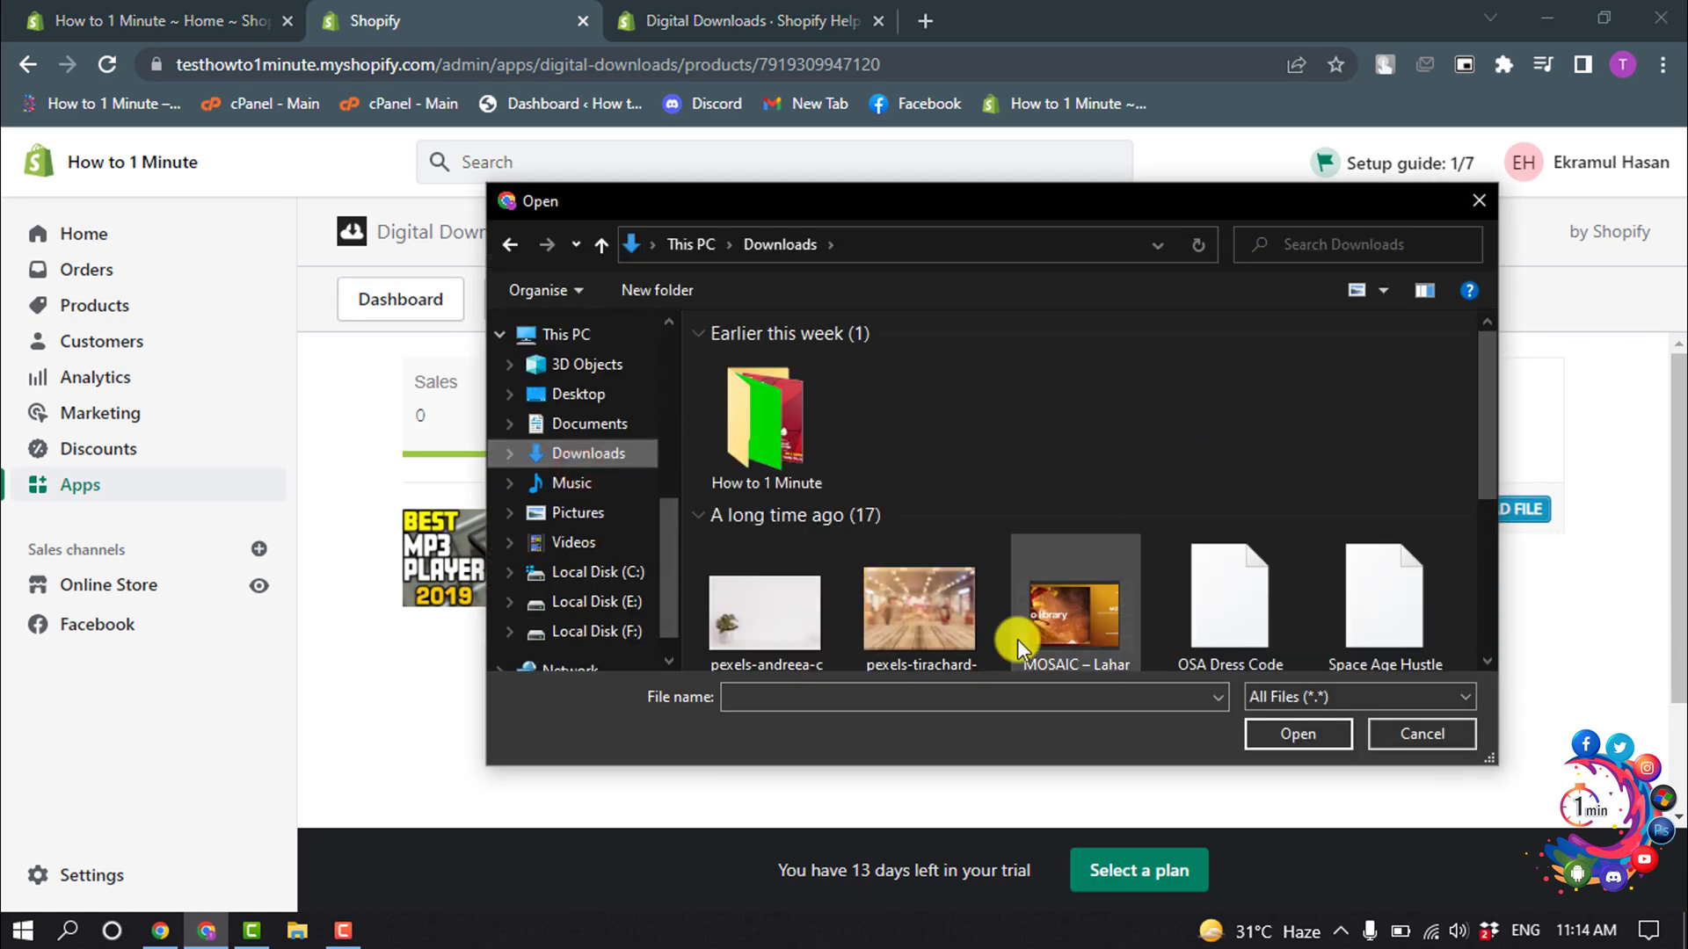
{"action": "scroll", "coordinate": [1098, 527], "scroll_direction": "down", "scroll_amount": 1}
{"action": "left_click", "coordinate": [1259, 587]}
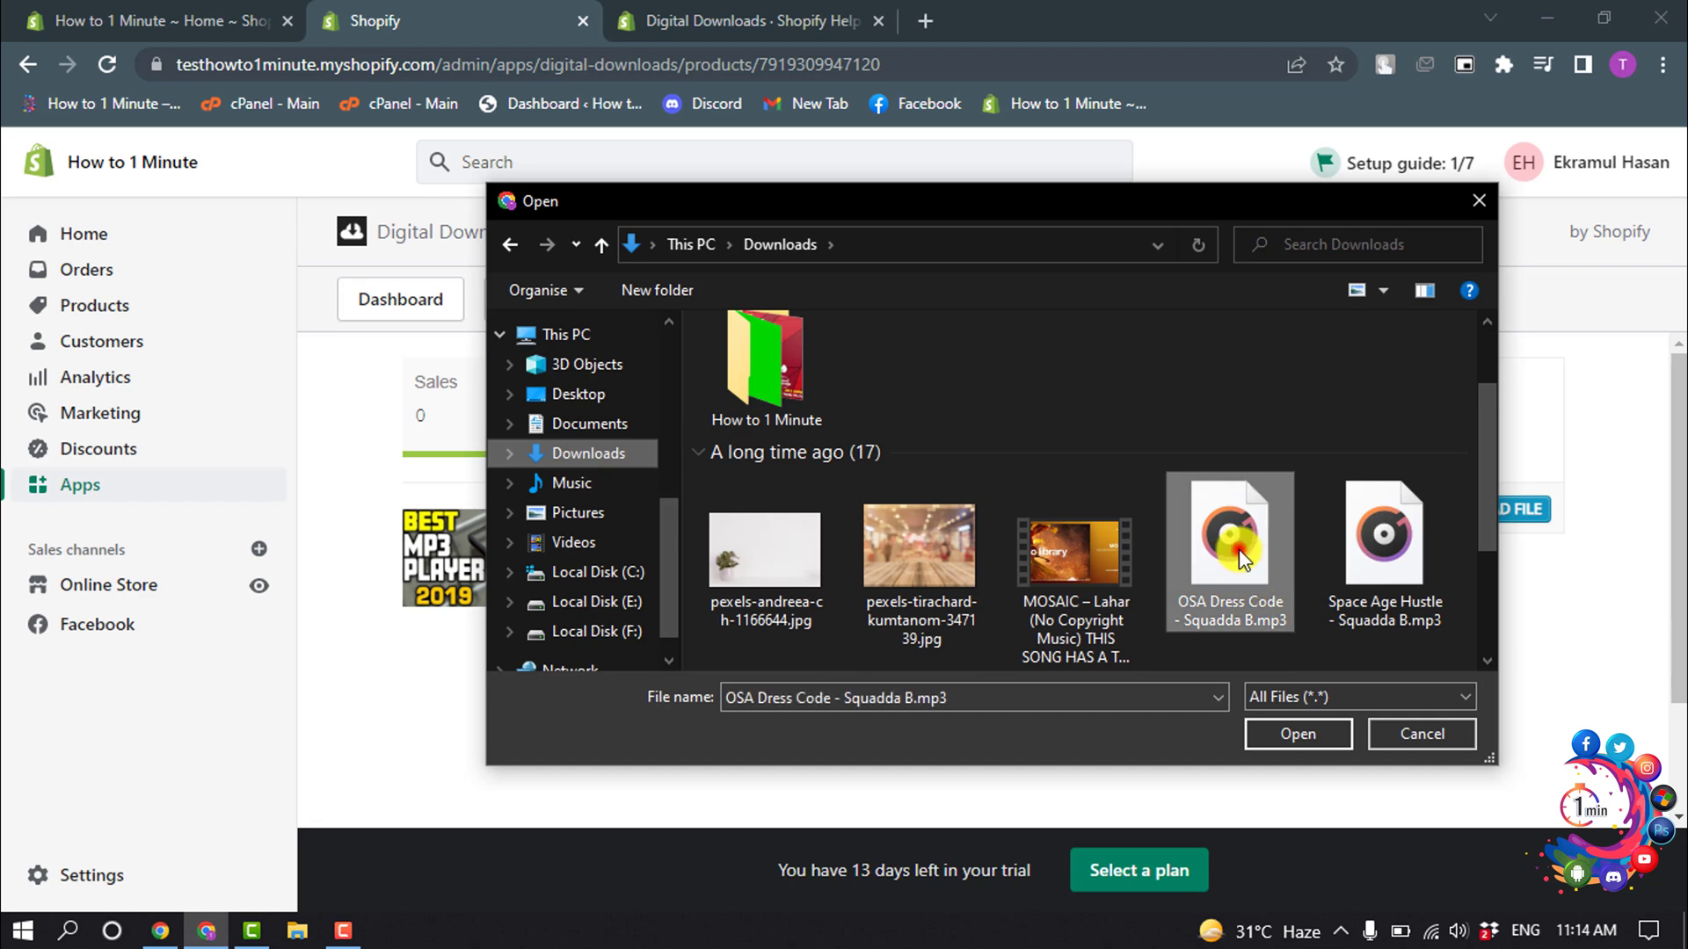
{"action": "left_click", "coordinate": [1348, 562]}
{"action": "left_click", "coordinate": [1301, 736]}
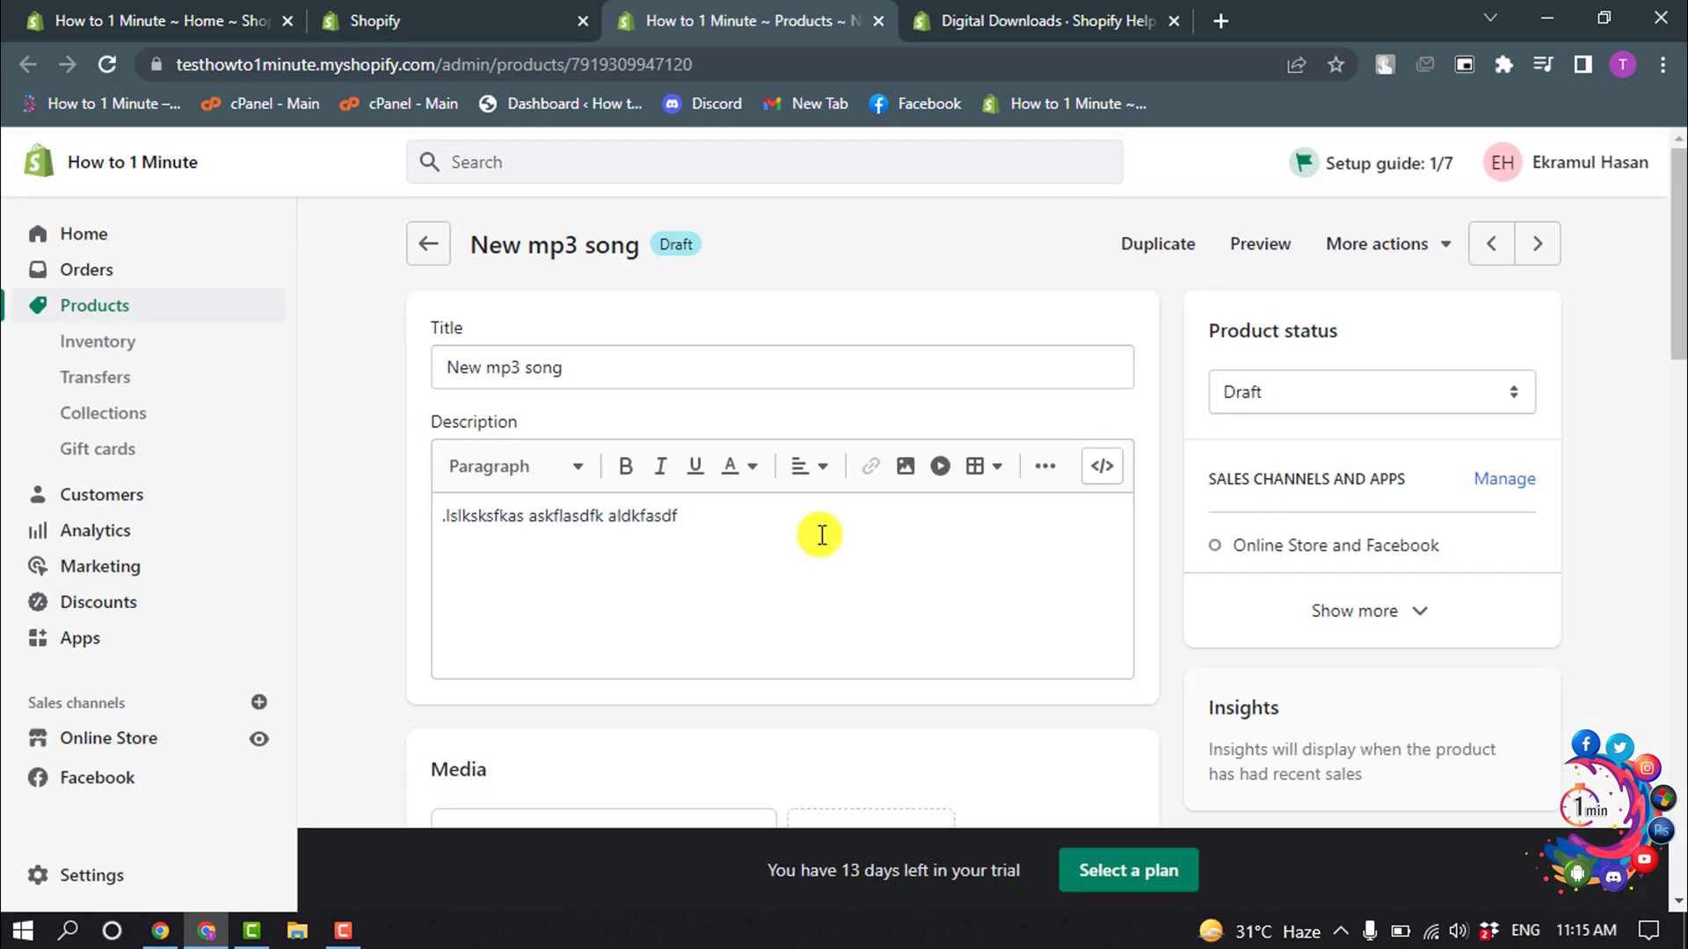
Step: Switch New mp3 song's status from Draft to Active and save the product
{"action": "left_click", "coordinate": [1320, 384]}
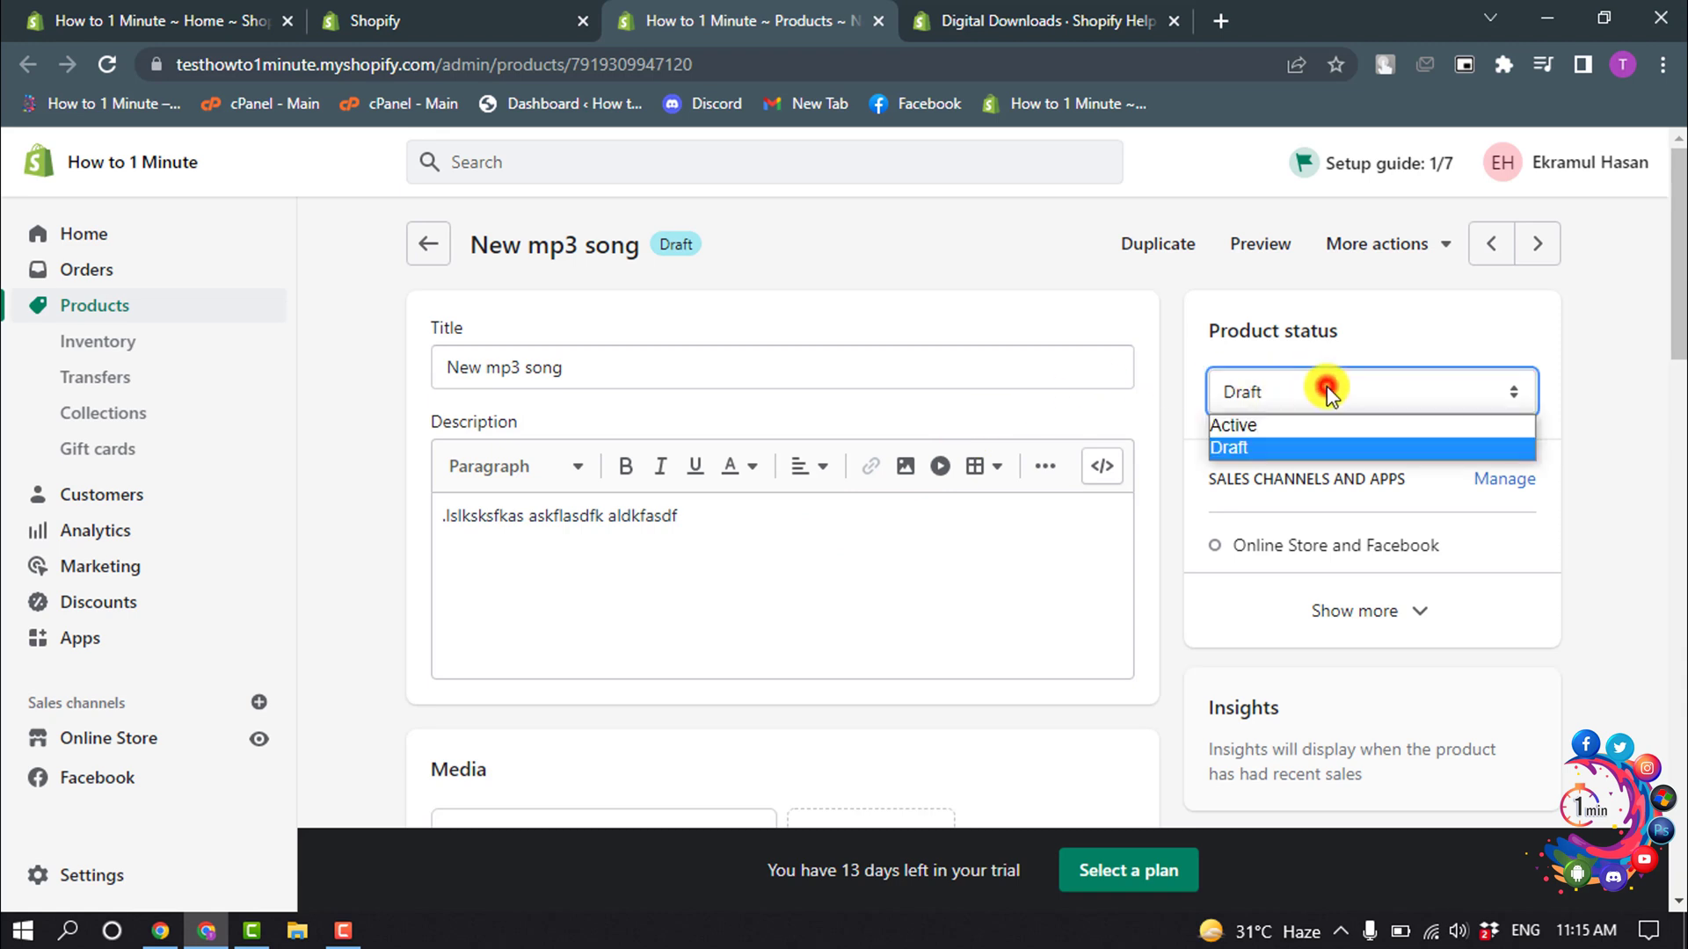
{"action": "left_click", "coordinate": [1253, 423]}
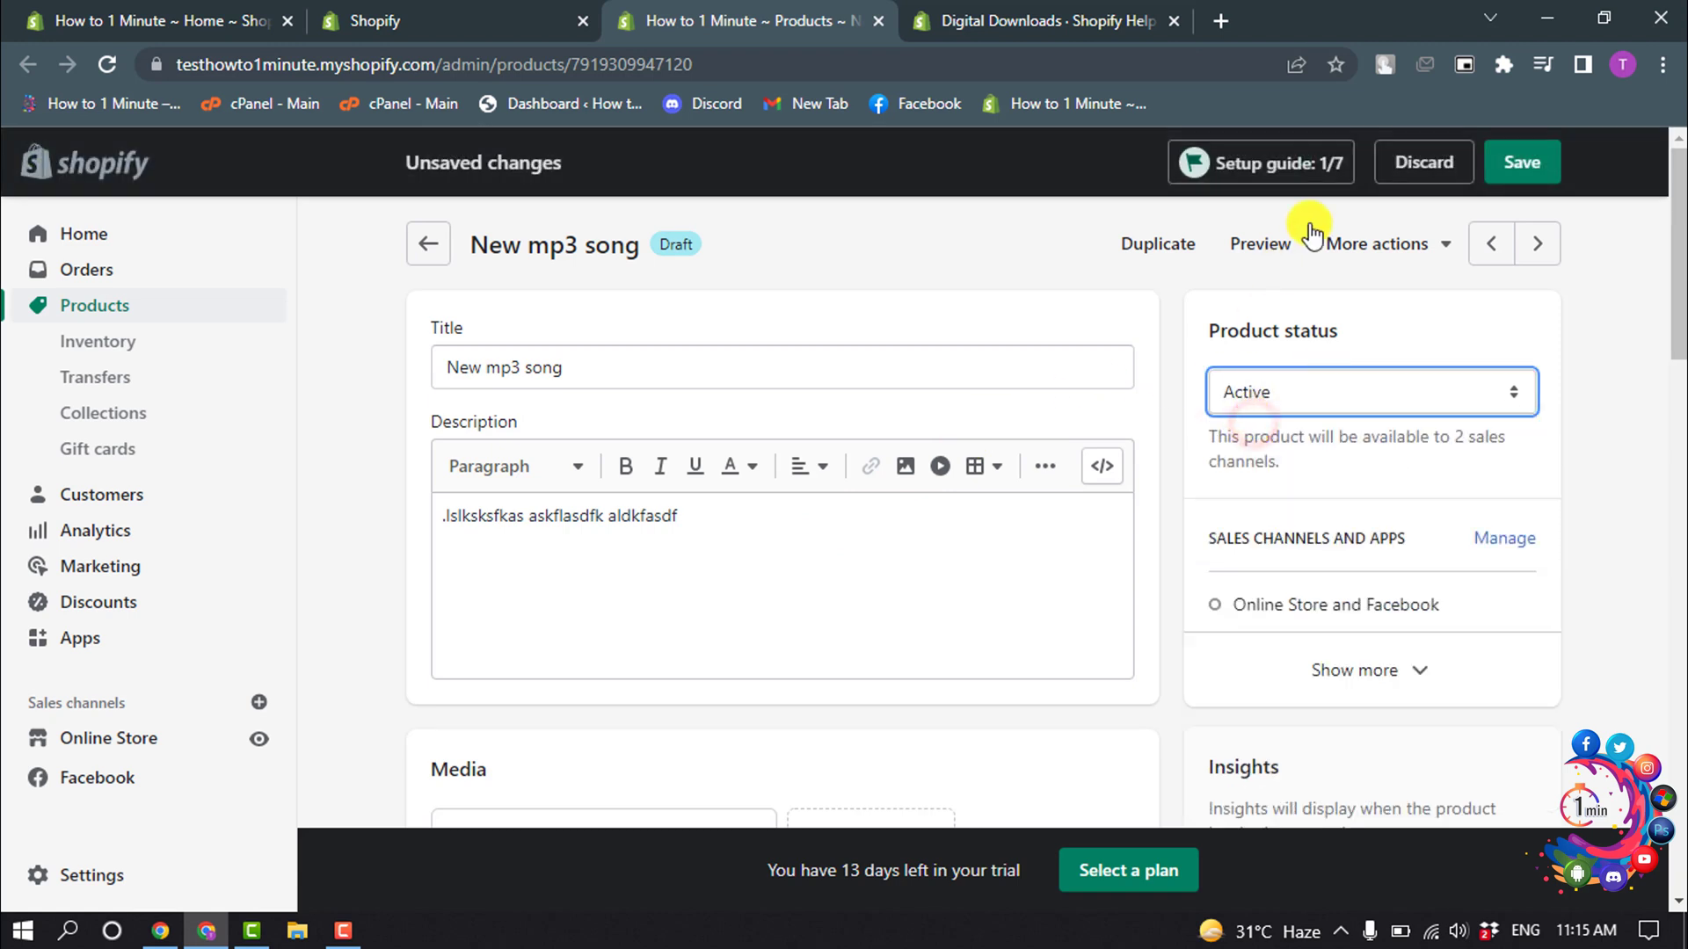
{"action": "left_click", "coordinate": [1517, 167]}
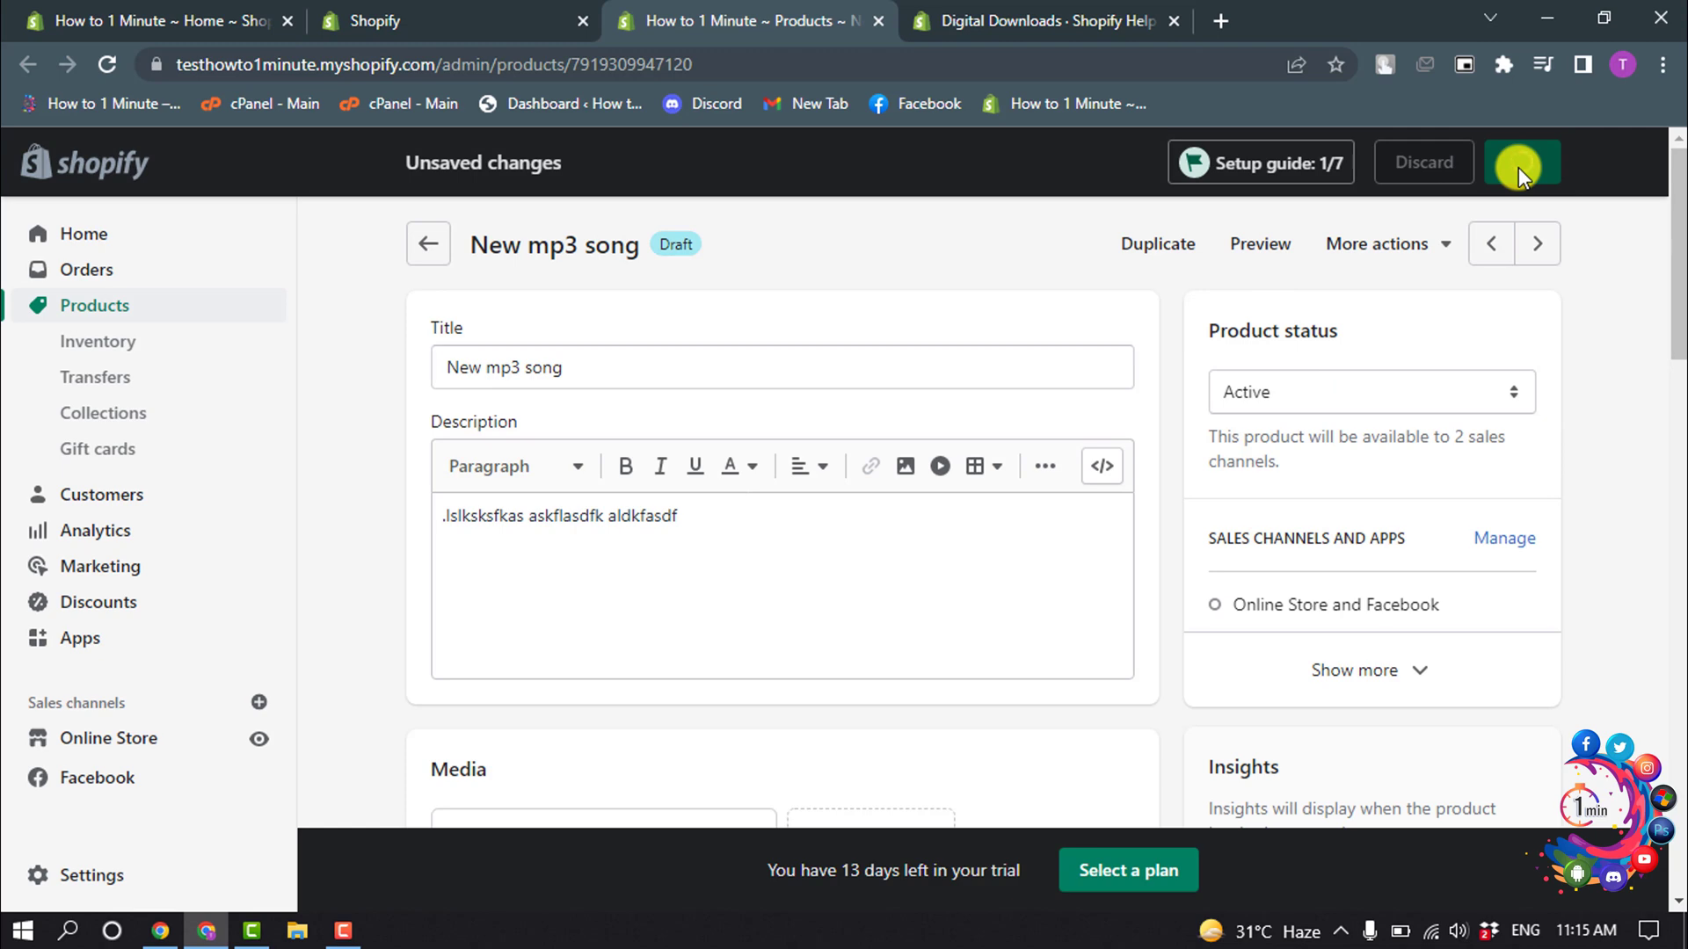